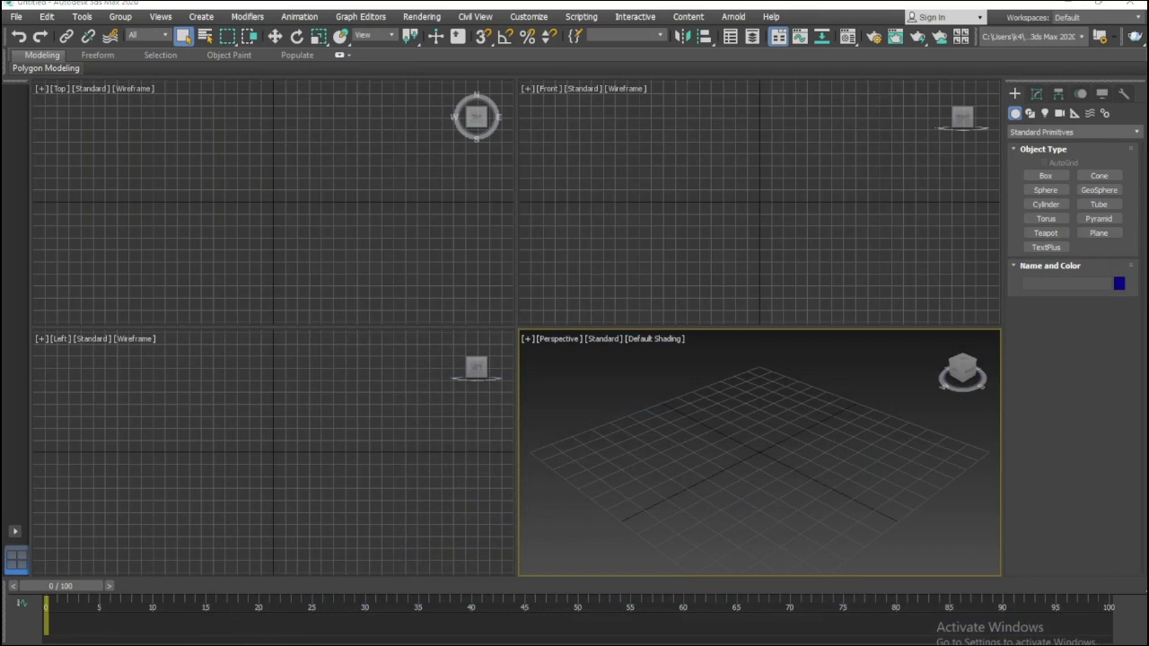
# Activate the empty scene's Top viewport and maximize it with Alt+W.
pyautogui.click(437, 295)
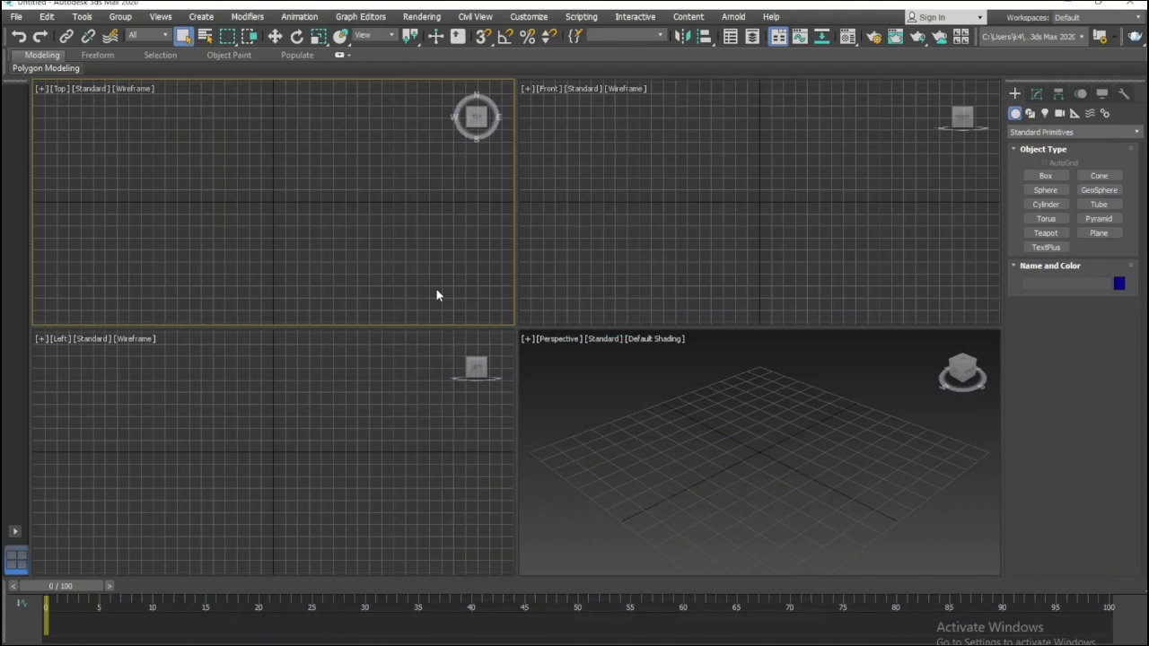
pyautogui.hotkey('alt', 'w')
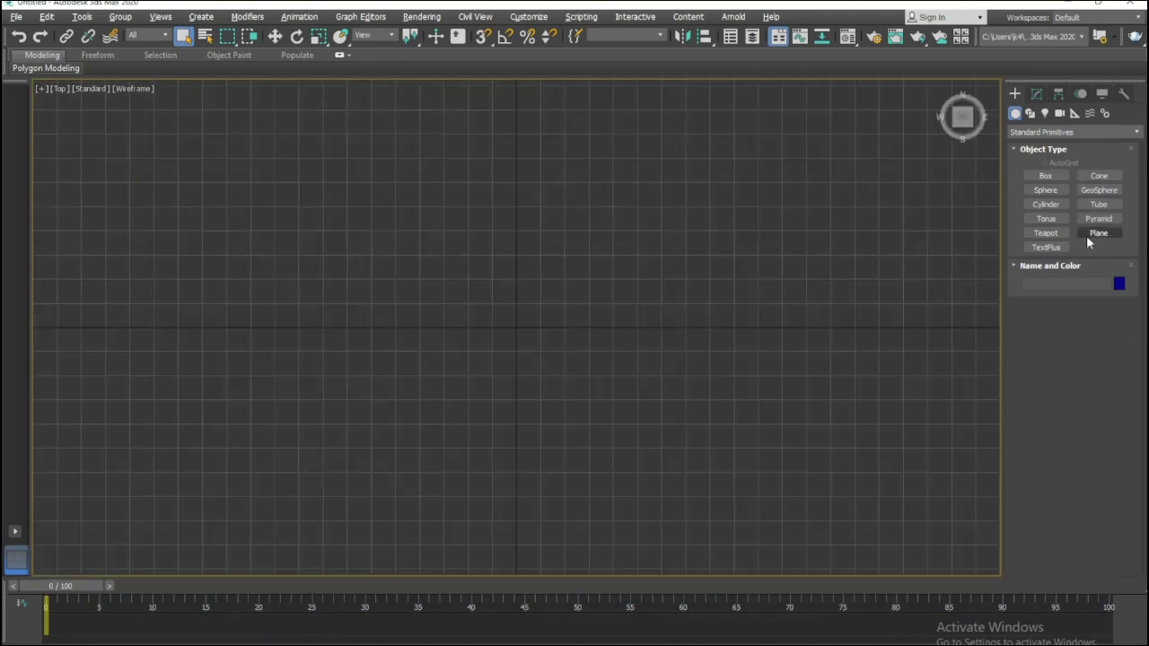
# Draw a large box, Box001, in the Top view.
pyautogui.click(1045, 175)
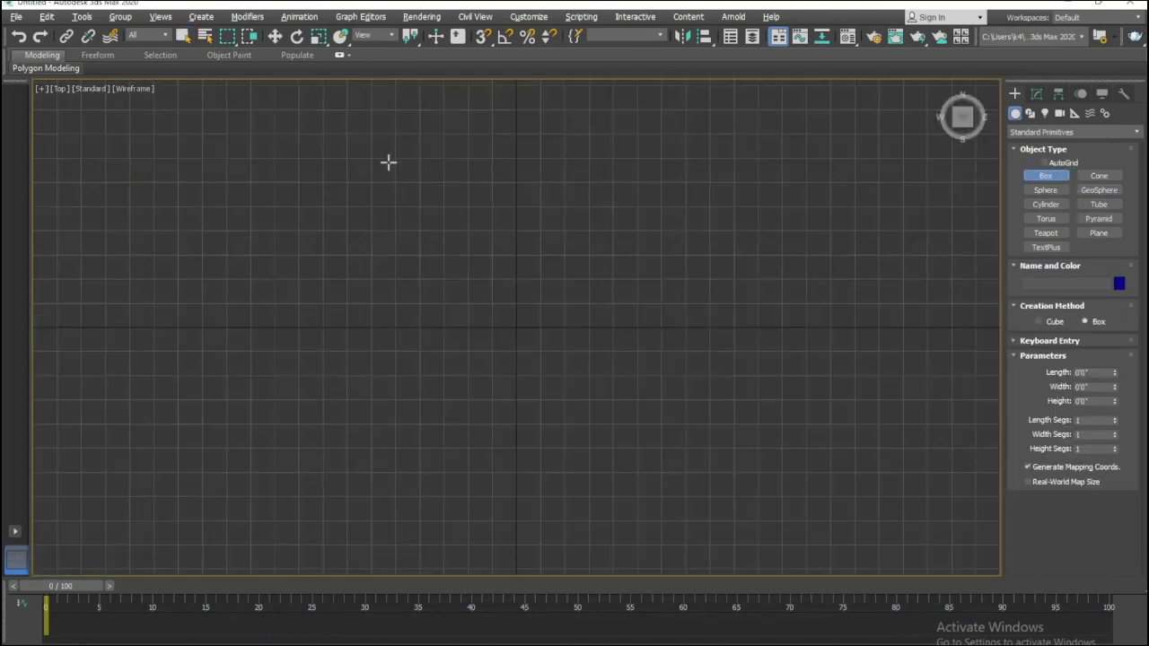
pyautogui.moveTo(311, 111); pyautogui.dragTo(680, 532)
pyautogui.moveTo(805, 542); pyautogui.dragTo(864, 570)
pyautogui.rightClick(741, 146)
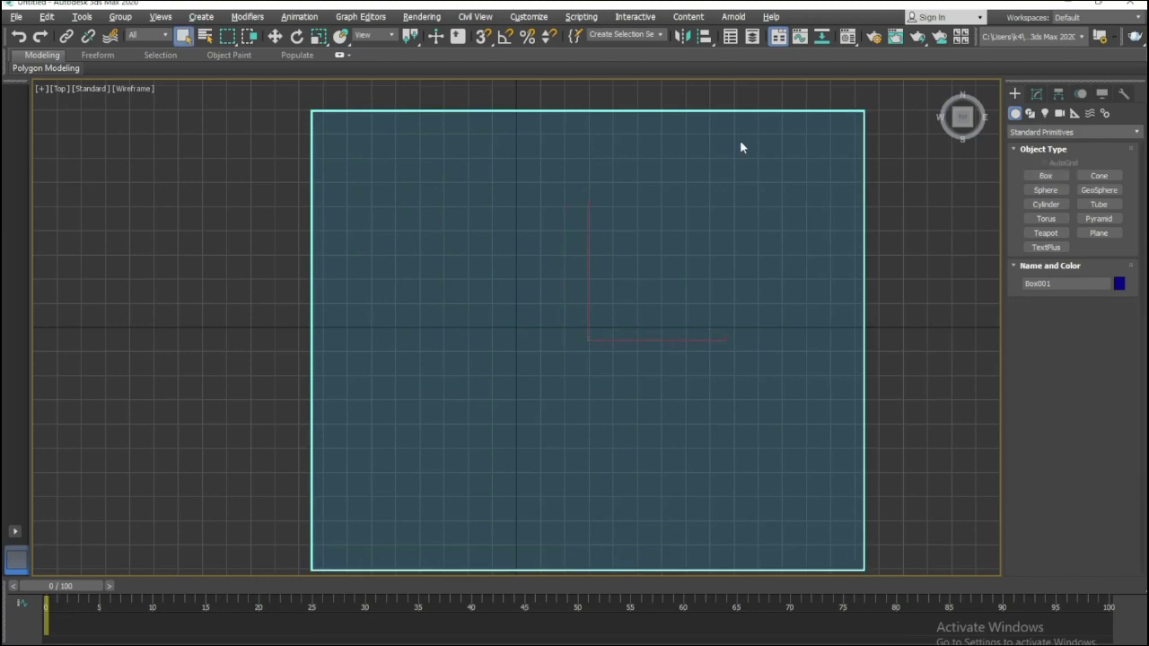
pyautogui.rightClick(736, 136)
# Frame Box001 in the Perspective view and bring up its conversion menu.
pyautogui.hotkey('alt', 'w')
pyautogui.hotkey('alt', 'w')
pyautogui.moveTo(810, 241); pyautogui.dragTo(652, 306, button='middle')
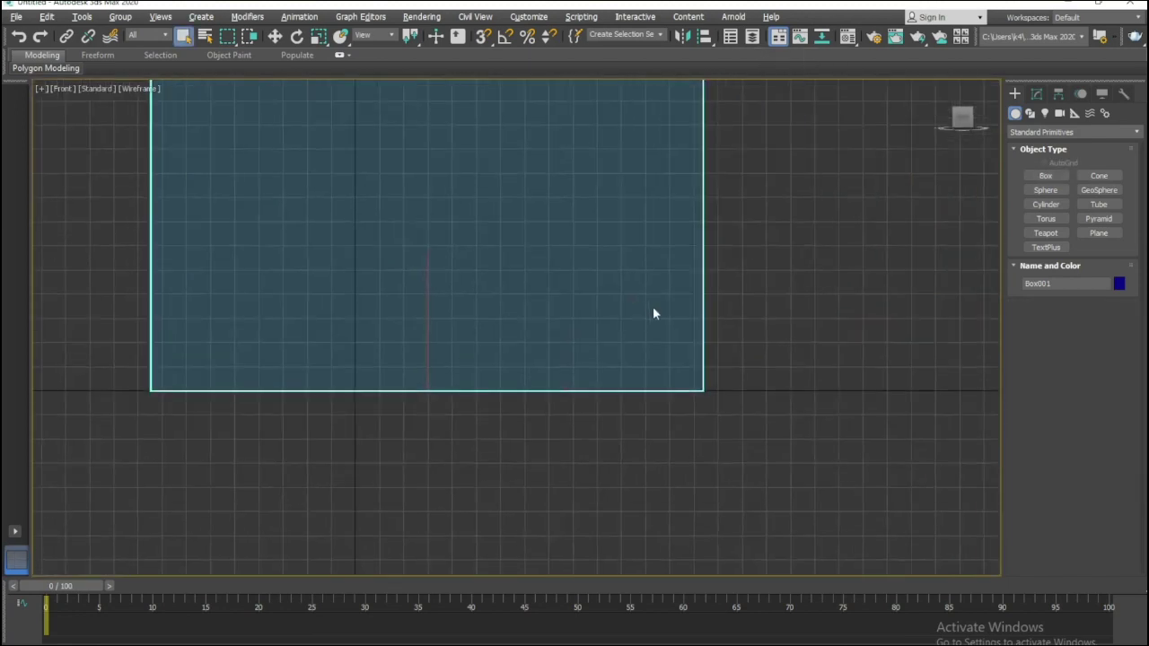
pyautogui.hotkey('alt', 'w')
pyautogui.hotkey('alt', 'w')
pyautogui.scroll(-5, 674, 353)
pyautogui.scroll(-2, 706, 359)
pyautogui.moveTo(705, 359)
pyautogui.mouseDown(button='middle')
pyautogui.moveTo(619, 422)
pyautogui.moveTo(592, 377)
pyautogui.mouseUp(button='middle')
pyautogui.scroll(-2, 557, 368)
pyautogui.keyDown('alt'); pyautogui.moveTo(529, 359); pyautogui.dragTo(533, 339, button='middle'); pyautogui.keyUp('alt')
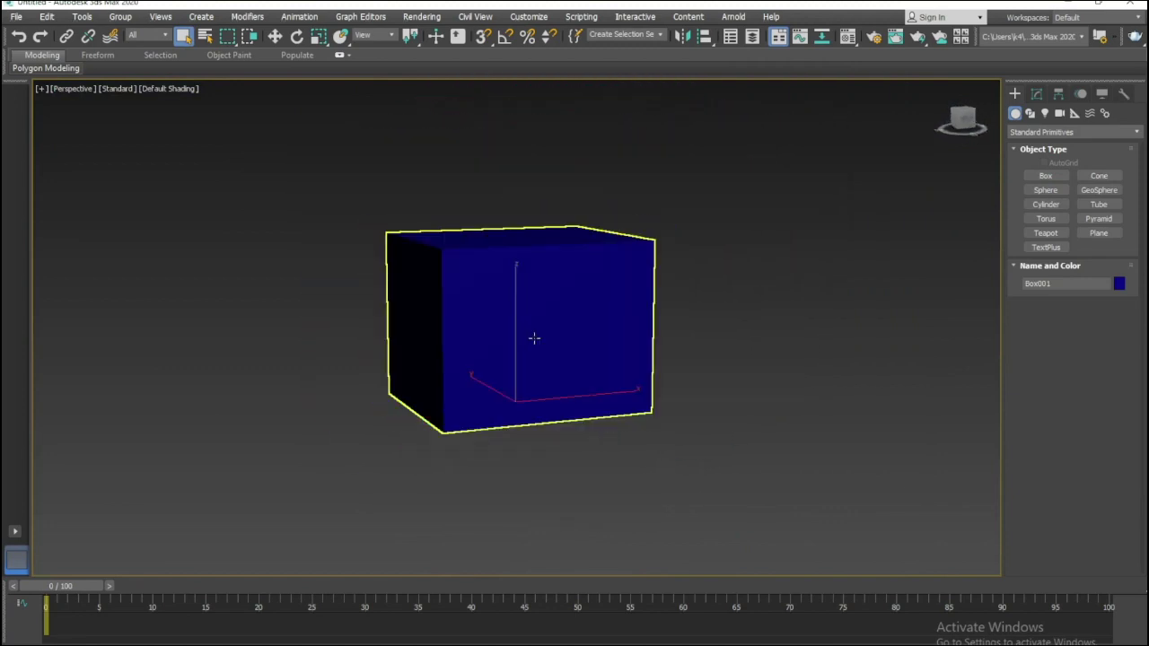
pyautogui.rightClick(533, 338)
# Convert Box001 to Editable Poly and select all its polygons in Polygon mode.
pyautogui.moveTo(593, 493)
pyautogui.click(754, 508)
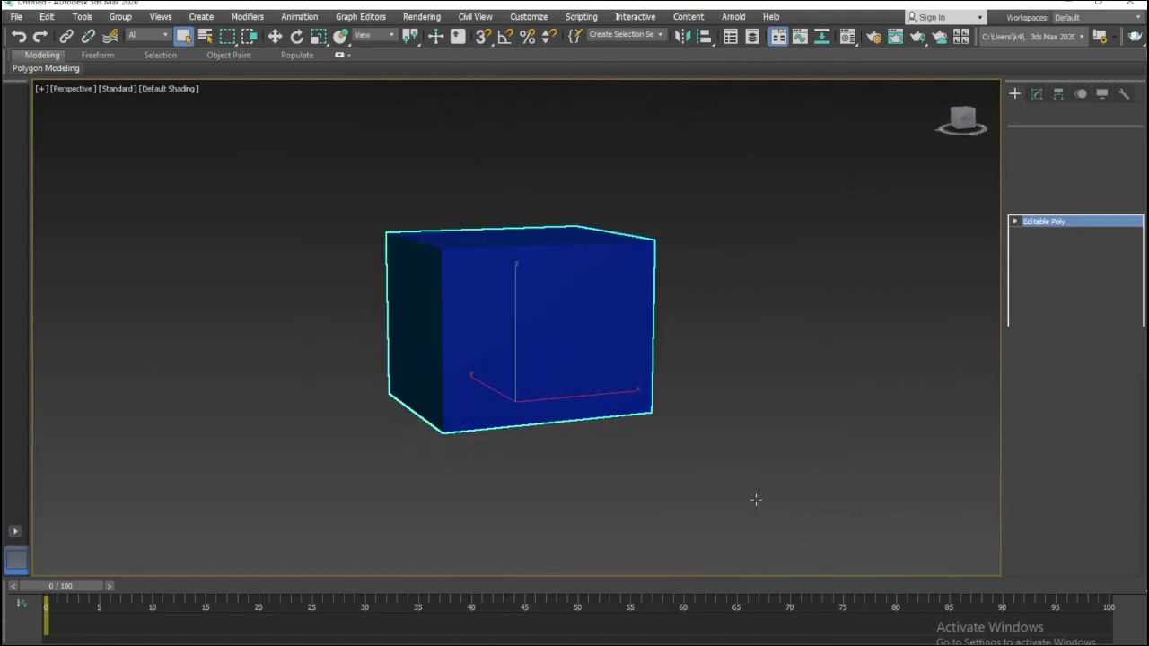
pyautogui.click(1088, 413)
pyautogui.click(623, 335)
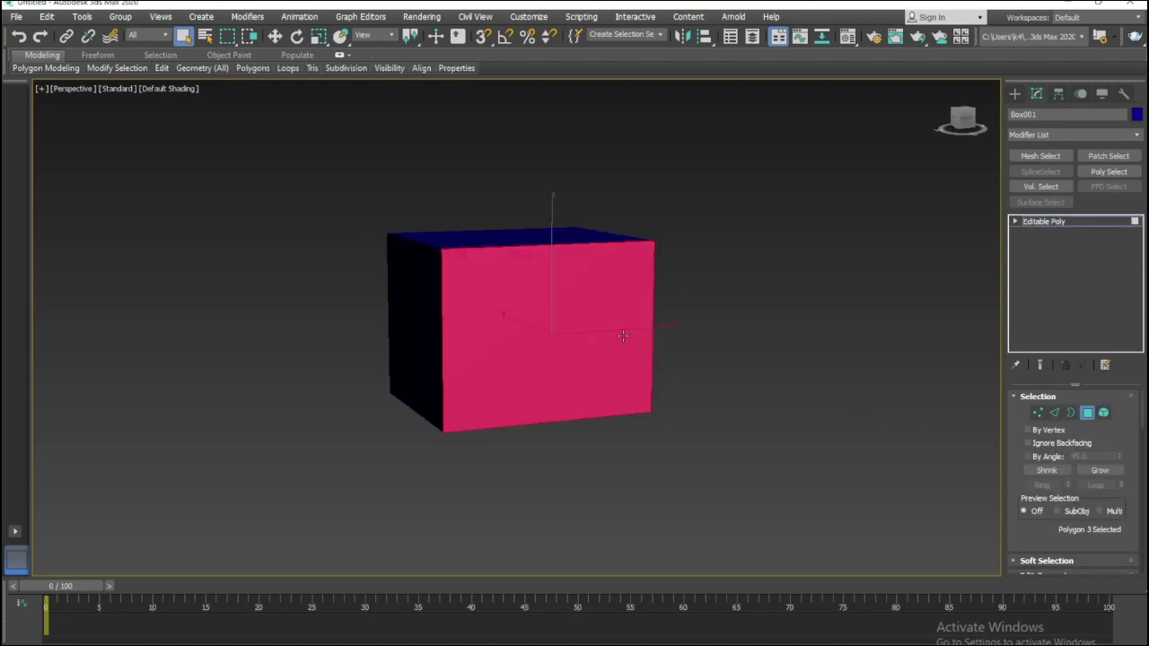
pyautogui.moveTo(51, 103); pyautogui.dragTo(987, 484)
# Orbit and zoom for a frontal view of the box's selected polygons.
pyautogui.moveTo(700, 394)
pyautogui.keyDown('alt'); pyautogui.mouseDown(button='middle')
pyautogui.moveTo(731, 417)
pyautogui.moveTo(753, 416)
pyautogui.moveTo(683, 379)
pyautogui.mouseUp(button='middle'); pyautogui.keyUp('alt')
pyautogui.press('w')
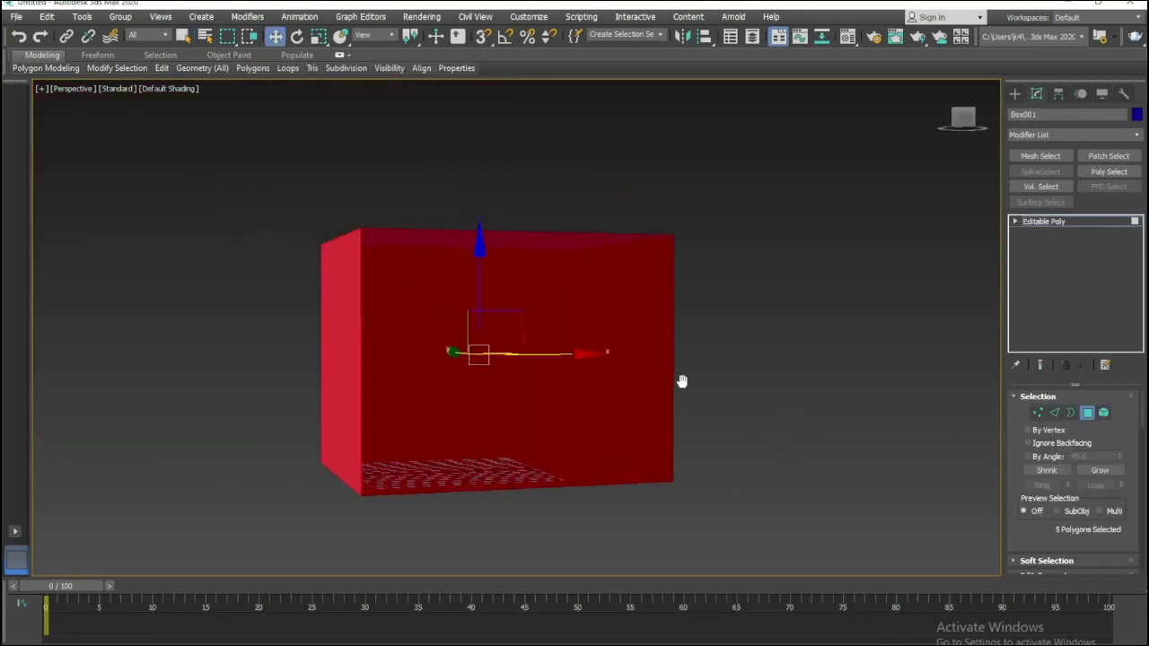
pyautogui.scroll(-5, 1133, 446)
pyautogui.scroll(-1, 1122, 377)
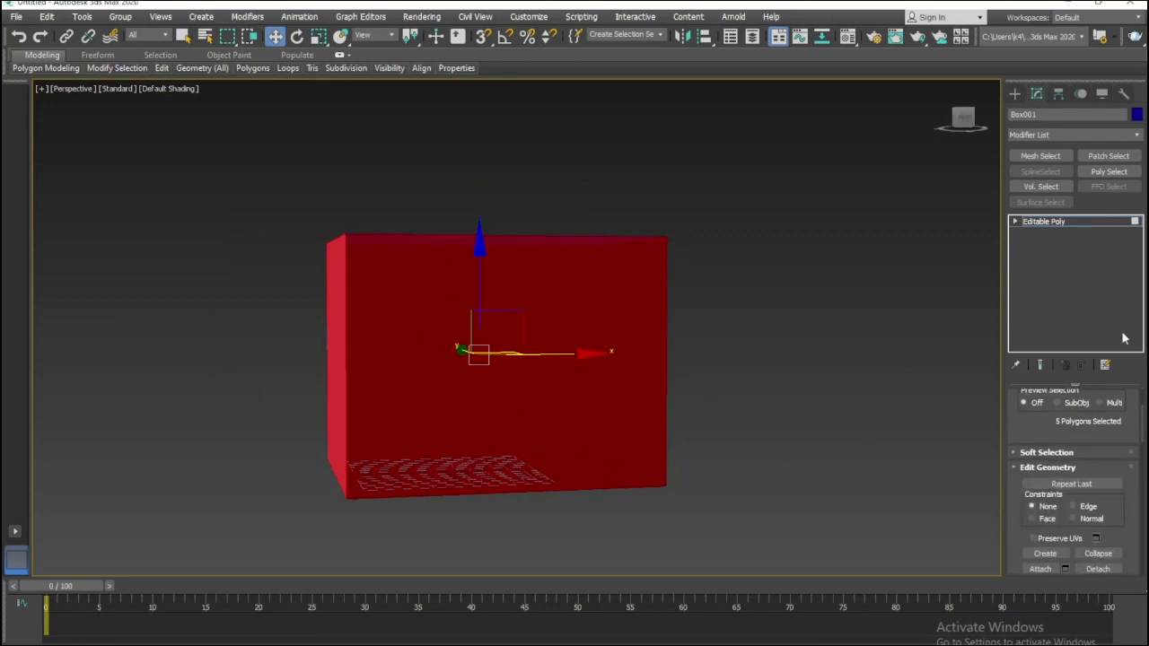
pyautogui.scroll(1, 1066, 430)
pyautogui.moveTo(1062, 377)
pyautogui.mouseDown()
pyautogui.moveTo(1065, 266)
pyautogui.moveTo(1083, 212)
pyautogui.mouseUp()
# Reselect the polygons, pick the back wall, and return to the Editable Poly object level.
pyautogui.hotkey('ctrl', 'a')
pyautogui.click(958, 362)
pyautogui.click(573, 401)
pyautogui.click(1043, 221)
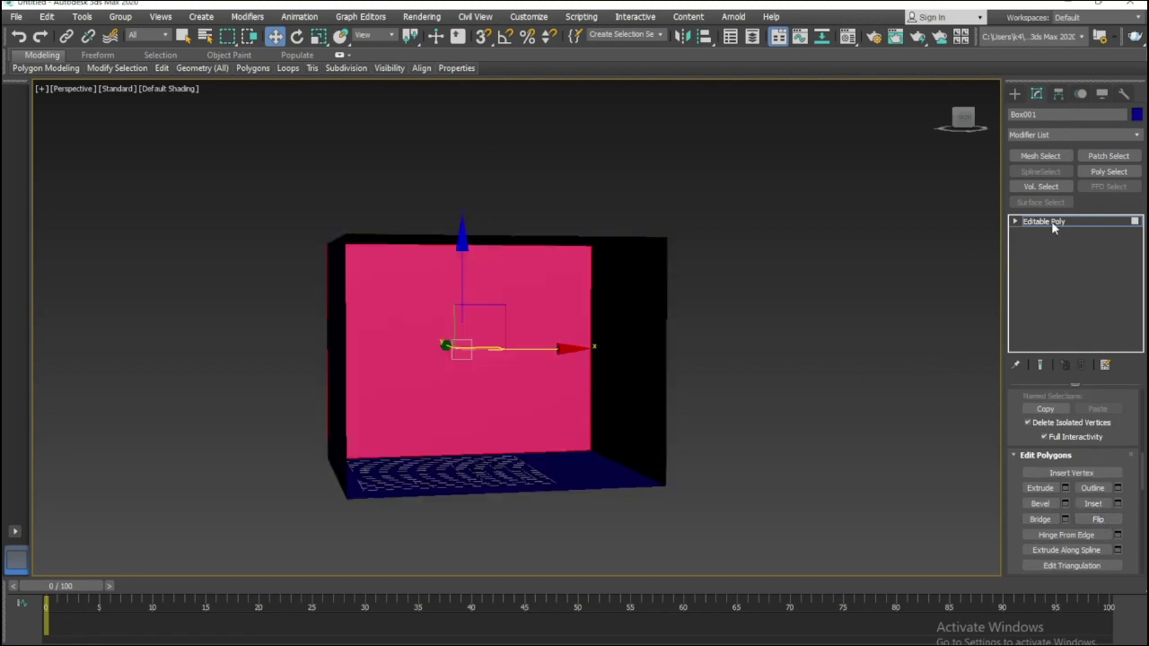
# Orbit and zoom to inspect the room from a lower angle.
pyautogui.scroll(3, 519, 409)
pyautogui.scroll(-3, 538, 399)
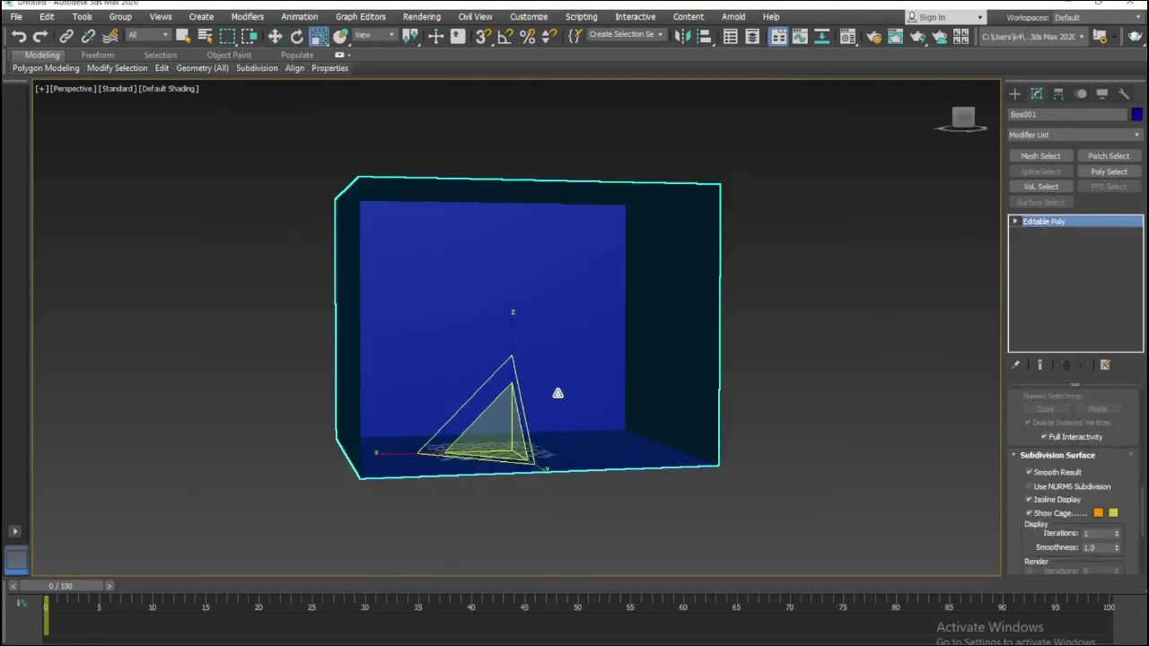
pyautogui.scroll(4, 512, 321)
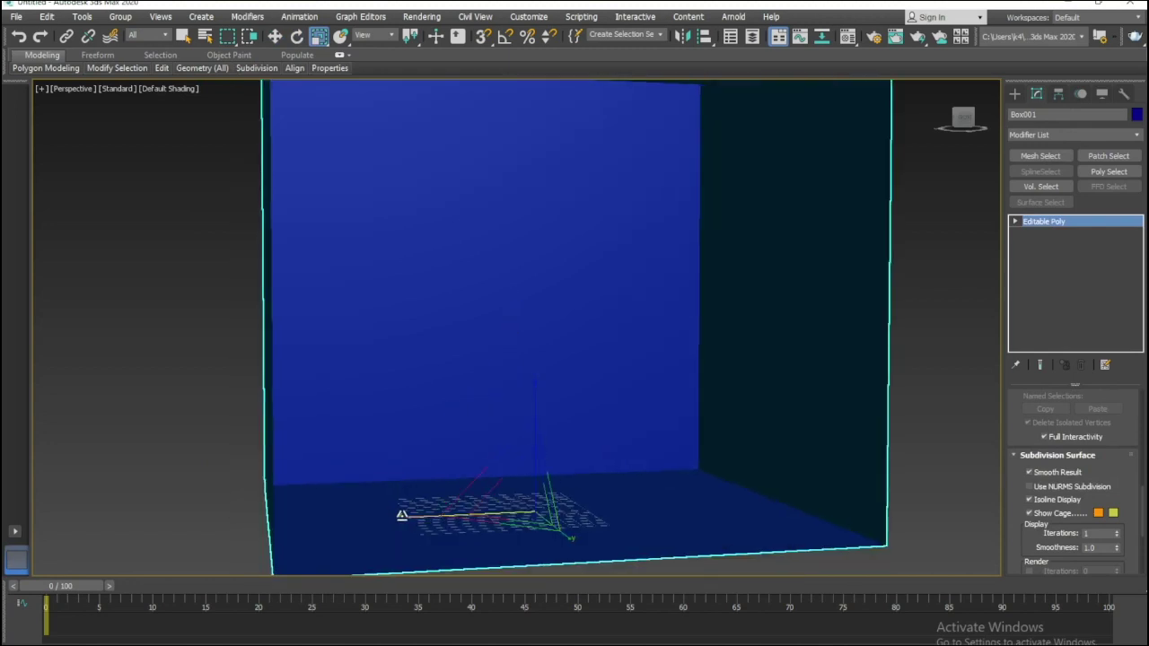
pyautogui.keyDown('alt'); pyautogui.moveTo(403, 512); pyautogui.dragTo(365, 508, button='middle'); pyautogui.keyUp('alt')
pyautogui.scroll(-3, 469, 377)
pyautogui.keyDown('alt'); pyautogui.moveTo(502, 425); pyautogui.dragTo(494, 431, button='middle'); pyautogui.keyUp('alt')
# Finish zooming and return to a maximized Top view of the room.
pyautogui.scroll(-2, 494, 431)
pyautogui.scroll(5, 479, 384)
pyautogui.scroll(-5, 500, 388)
pyautogui.scroll(2, 513, 374)
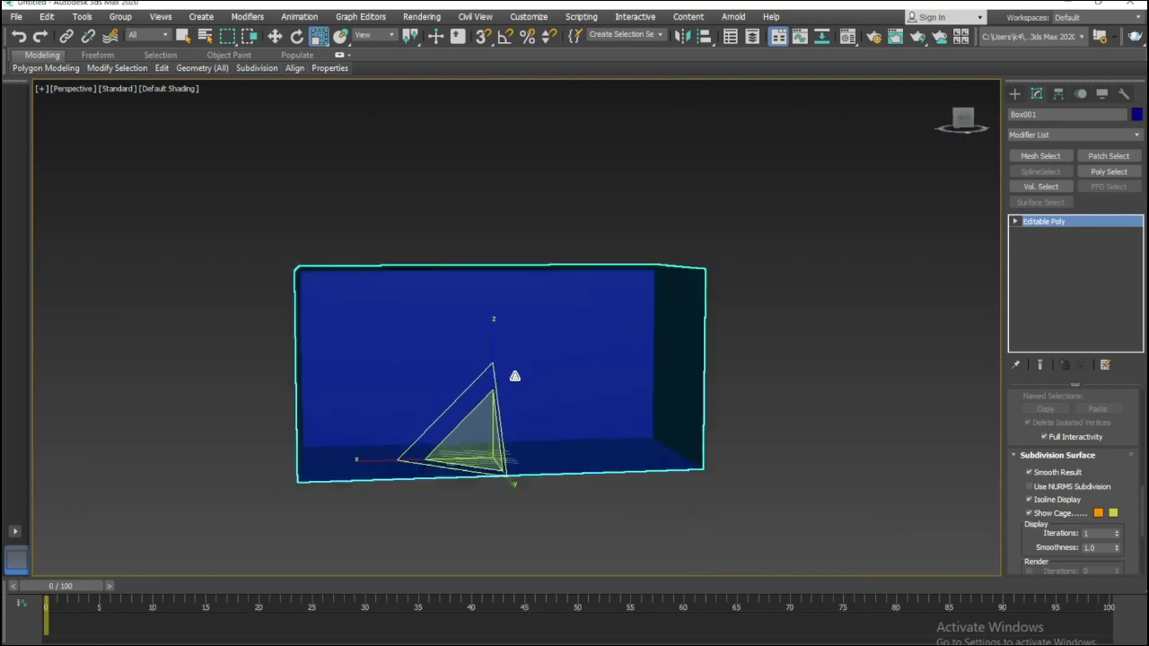
pyautogui.scroll(2, 513, 385)
pyautogui.press('w')
pyautogui.hotkey('alt', 'w')
pyautogui.hotkey('alt', 'w')
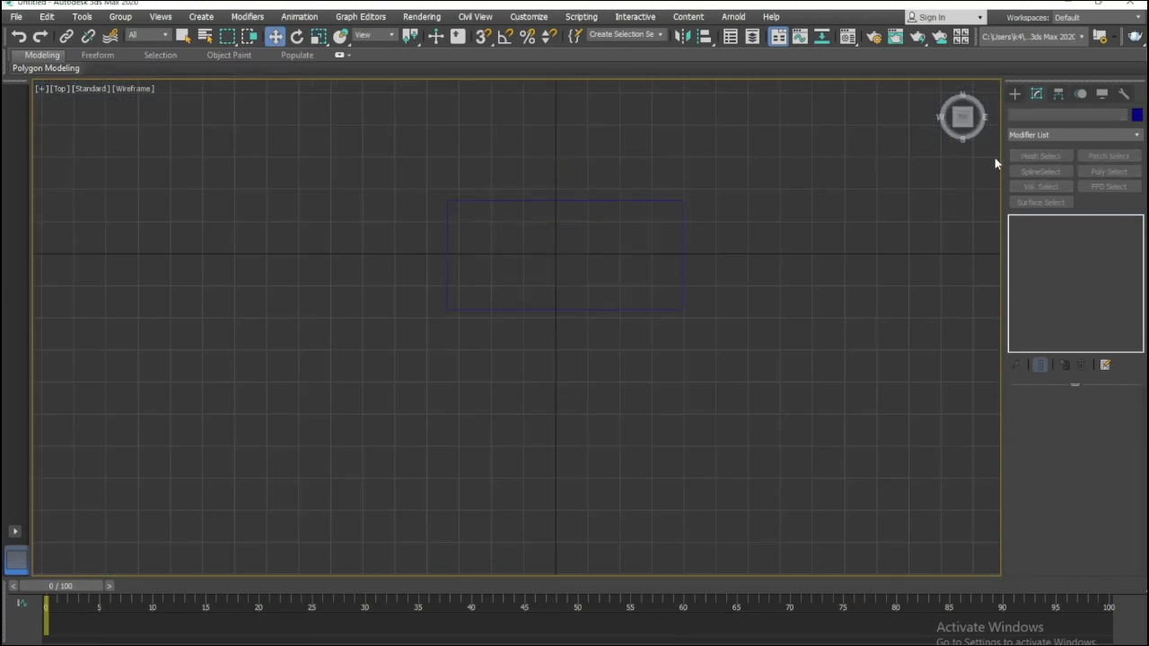
# Create a teapot, Teapot001, inside the room in the Top view.
pyautogui.click(1017, 92)
pyautogui.click(1046, 233)
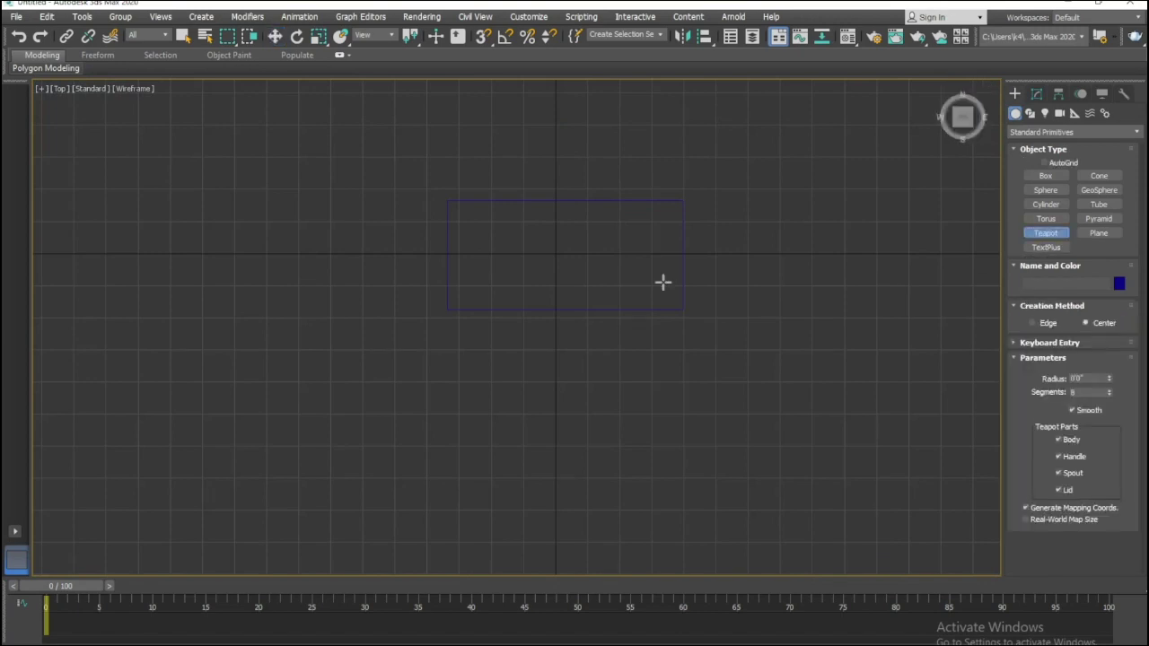
pyautogui.moveTo(550, 230); pyautogui.dragTo(565, 255)
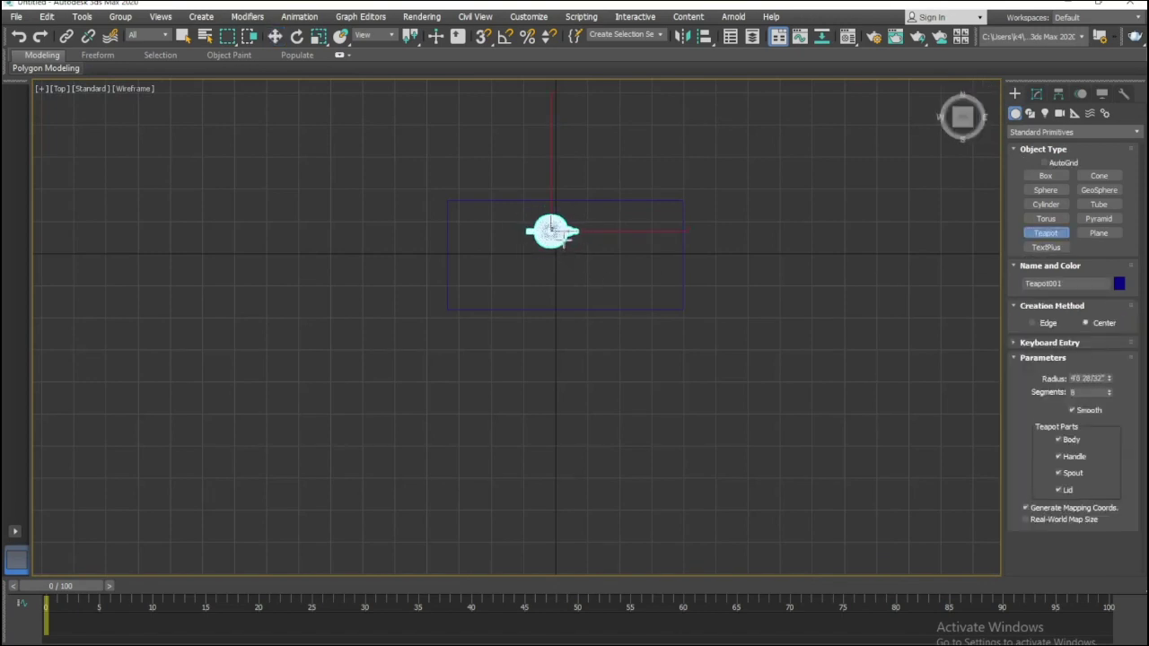
pyautogui.press('w')
# Check the teapot's placement from the Front and Perspective views.
pyautogui.press('f')
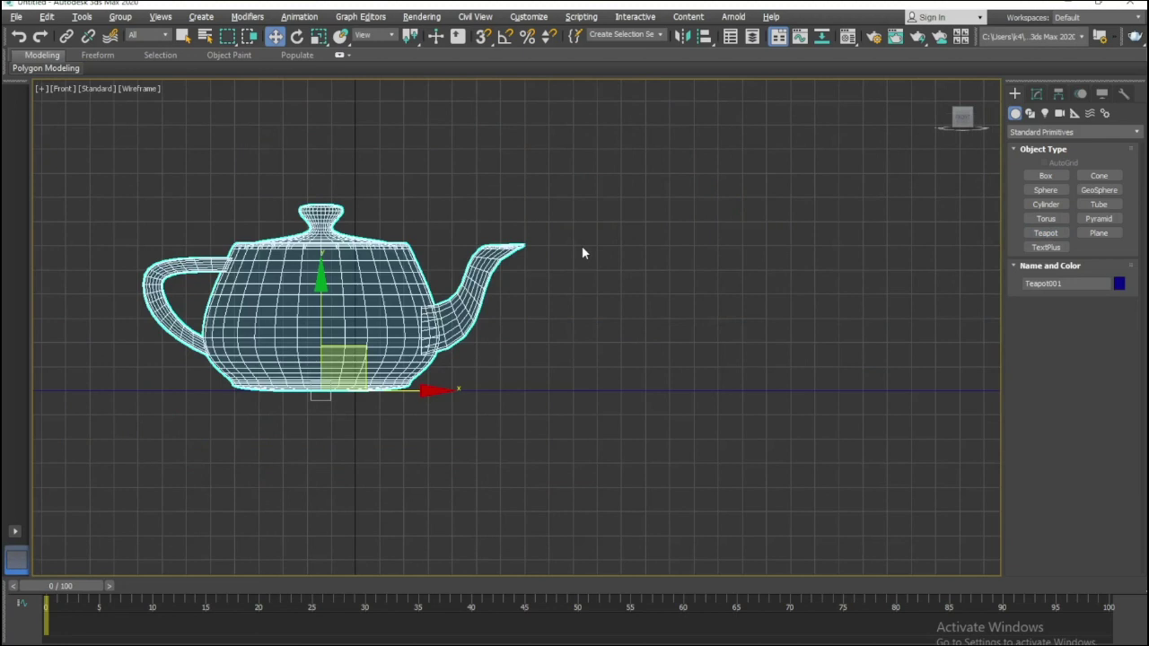
pyautogui.scroll(-3, 582, 248)
pyautogui.moveTo(581, 248); pyautogui.dragTo(646, 284, button='middle')
pyautogui.press('p')
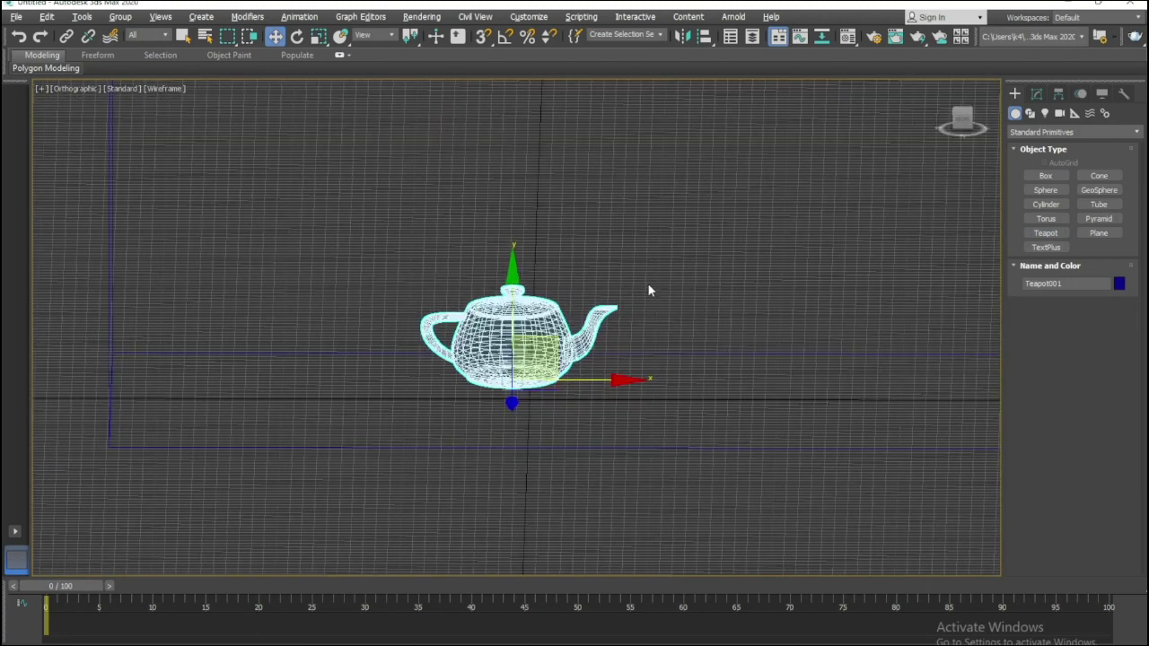
pyautogui.press('f')
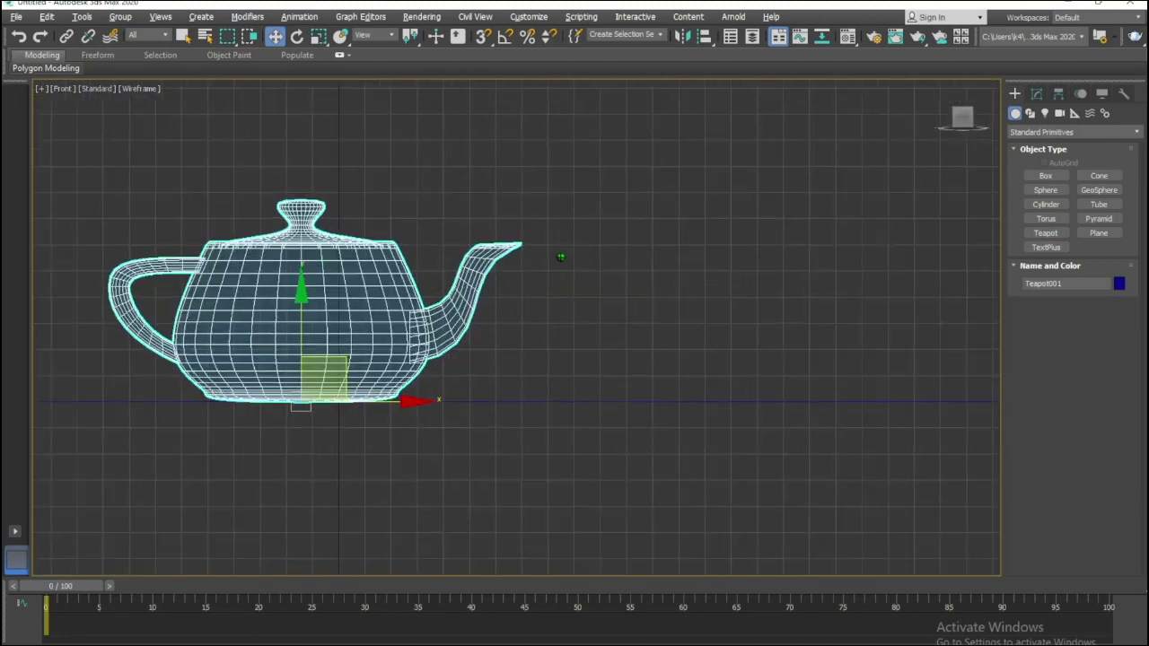
pyautogui.scroll(-3, 559, 254)
pyautogui.moveTo(559, 260)
pyautogui.mouseDown(button='middle')
pyautogui.moveTo(579, 362)
pyautogui.moveTo(714, 514)
pyautogui.mouseUp(button='middle')
pyautogui.hotkey('alt', 'w')
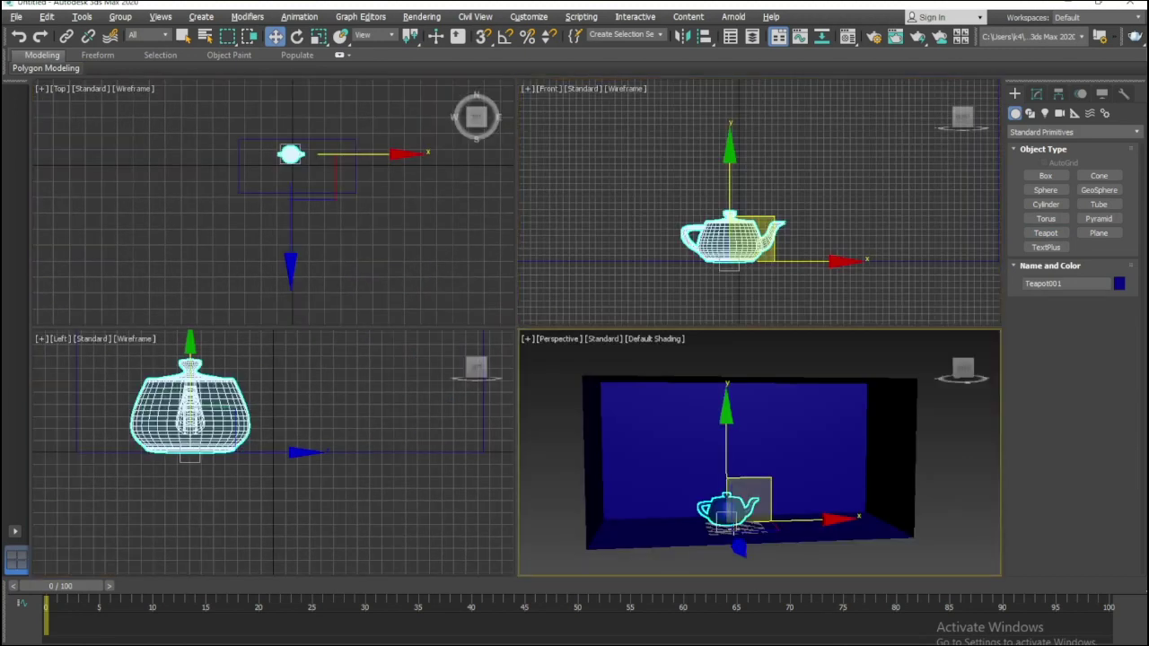
# Select the room box and frame it larger in the Perspective view.
pyautogui.hotkey('alt', 'w')
pyautogui.click(508, 507)
pyautogui.press('r')
pyautogui.press('w')
pyautogui.keyDown('ctrl'); pyautogui.keyDown('alt'); pyautogui.moveTo(512, 505); pyautogui.dragTo(523, 525, button='middle'); pyautogui.keyUp('alt'); pyautogui.keyUp('ctrl')
# Select the teapot and scale it up with Select and Scale.
pyautogui.click(453, 440)
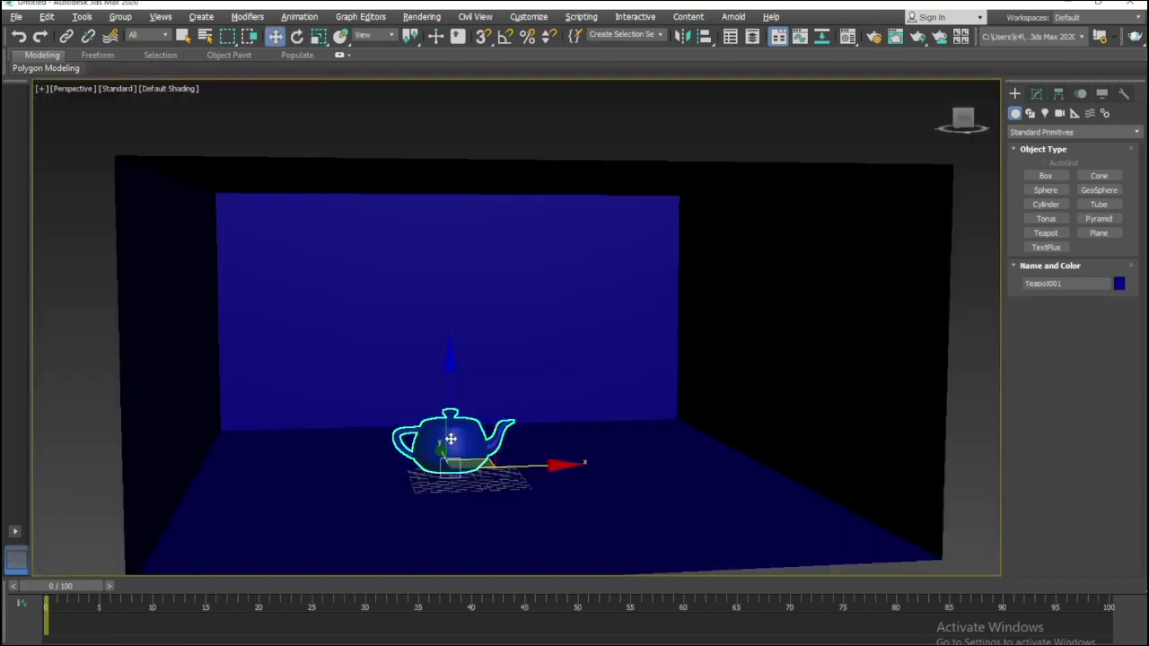
pyautogui.press('r')
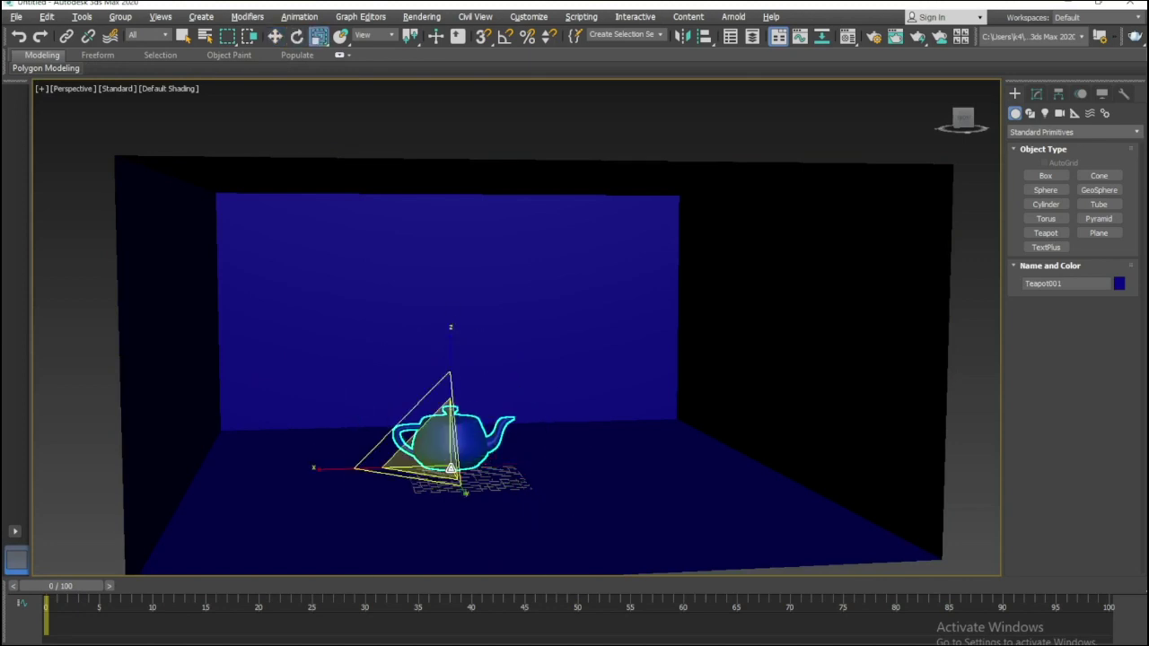
pyautogui.moveTo(451, 323); pyautogui.dragTo(451, 309)
pyautogui.press('w')
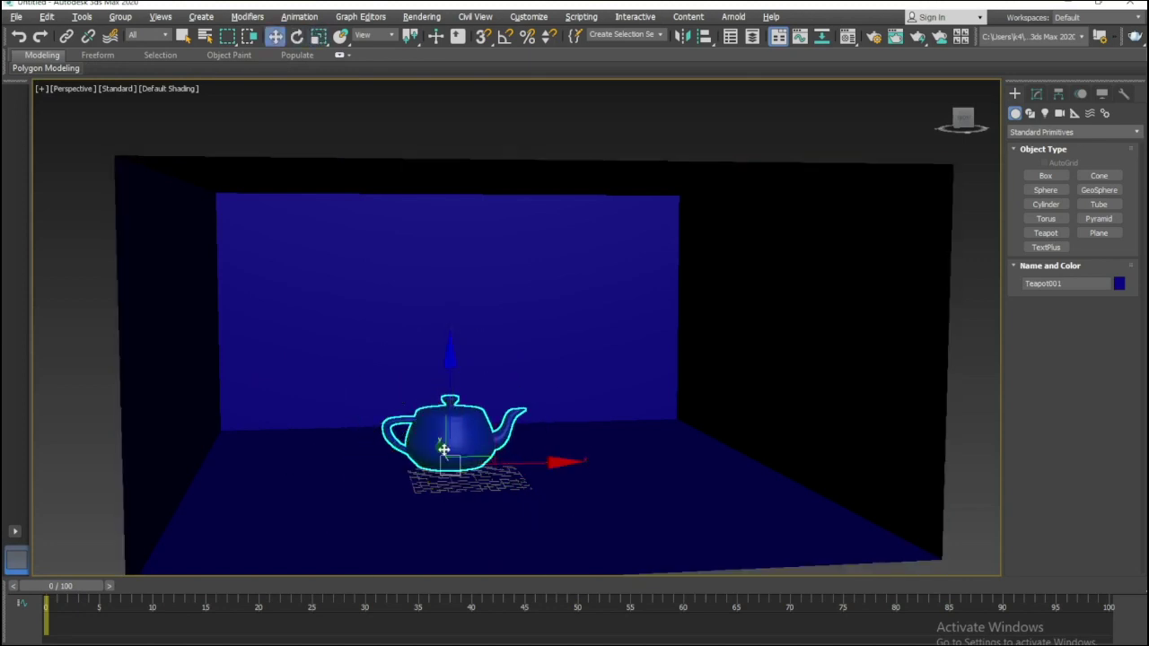
# Move the teapot toward the back wall in the Top view.
pyautogui.hotkey('alt', 'w')
pyautogui.hotkey('alt', 'w')
pyautogui.moveTo(541, 264); pyautogui.dragTo(521, 315, button='middle')
pyautogui.click(656, 313)
pyautogui.click(519, 252)
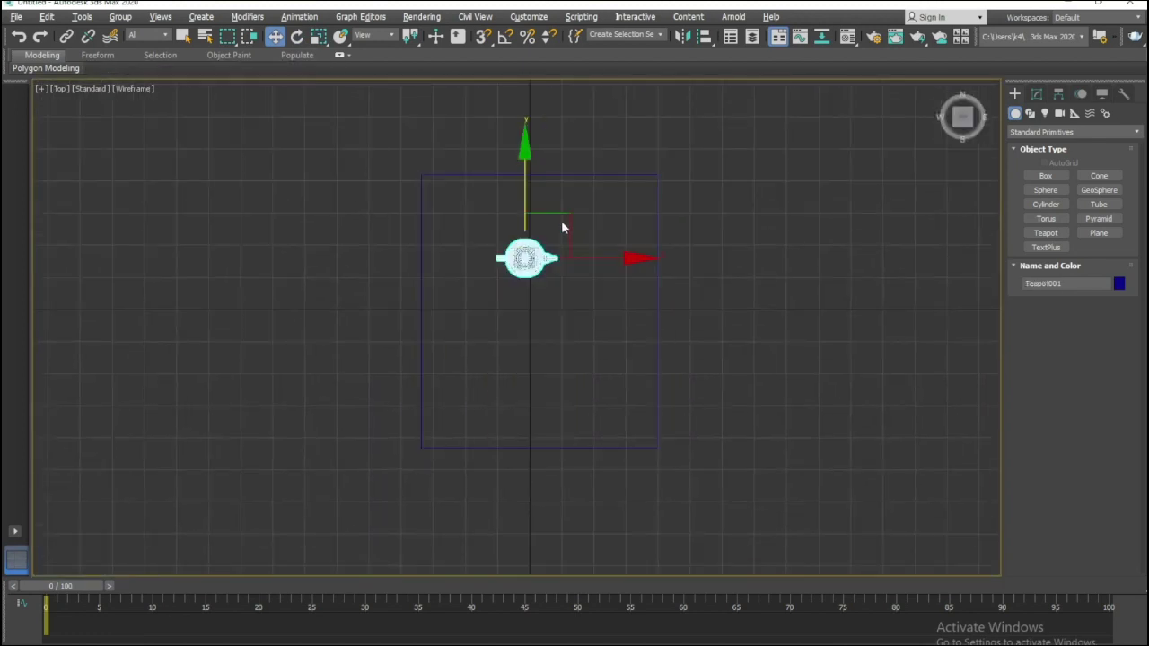
pyautogui.moveTo(564, 215); pyautogui.dragTo(582, 174)
pyautogui.hotkey('alt', 'w')
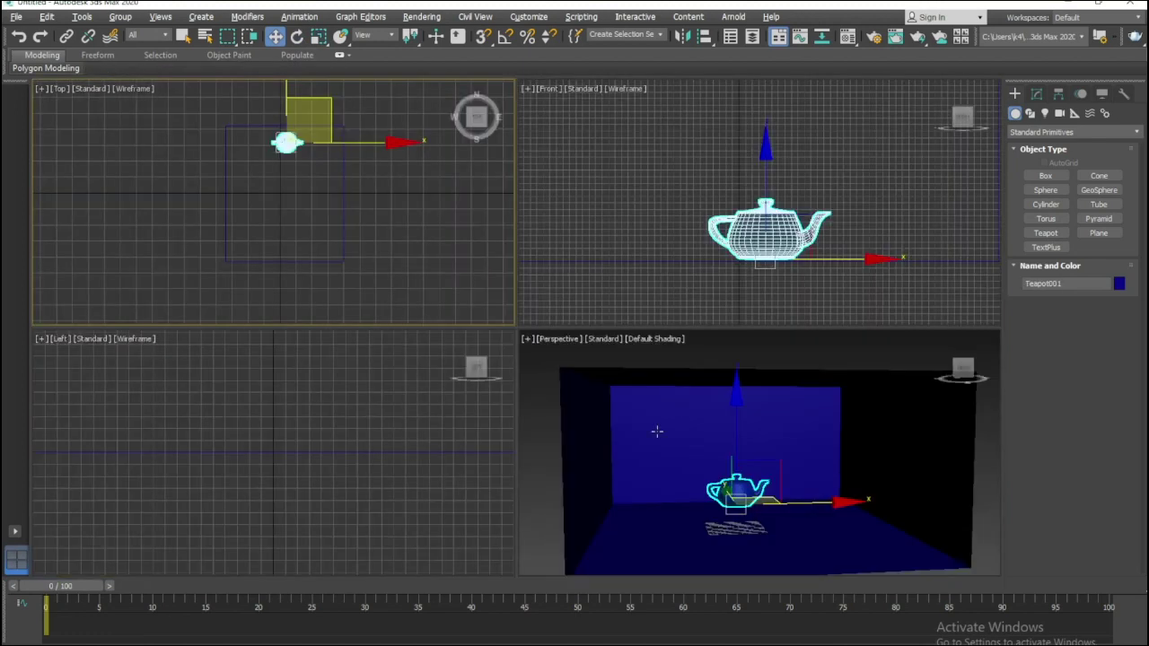
# Zoom into the maximized Perspective view, then maximize the Front view with nothing selected.
pyautogui.hotkey('alt', 'w')
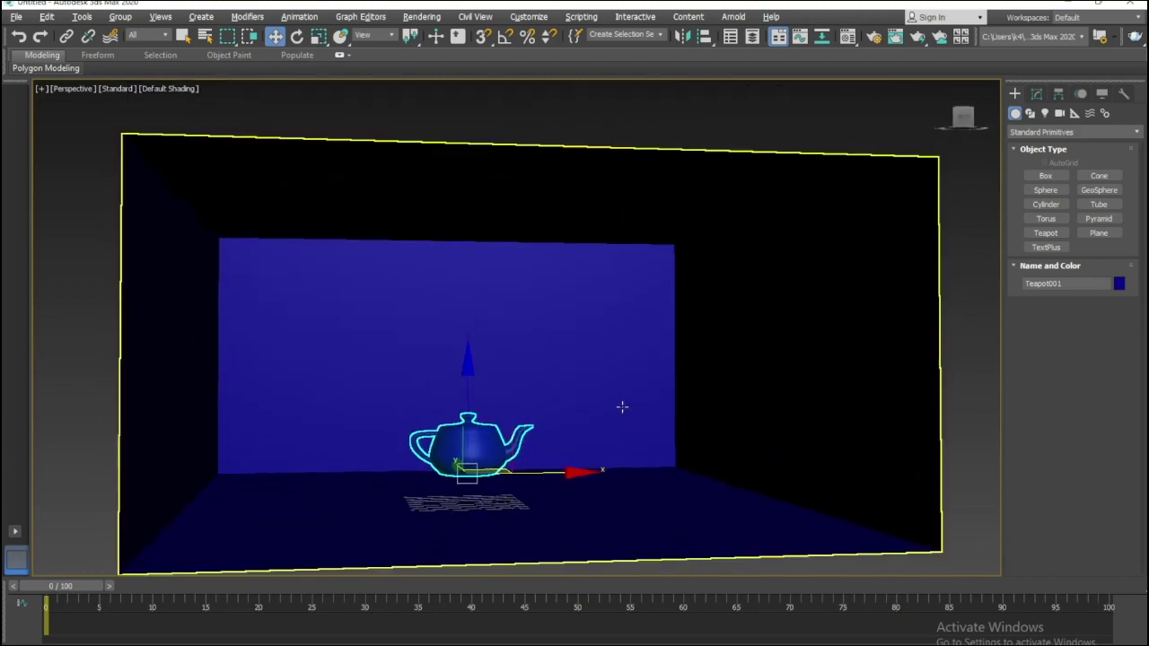
pyautogui.scroll(2, 622, 406)
pyautogui.scroll(1, 620, 397)
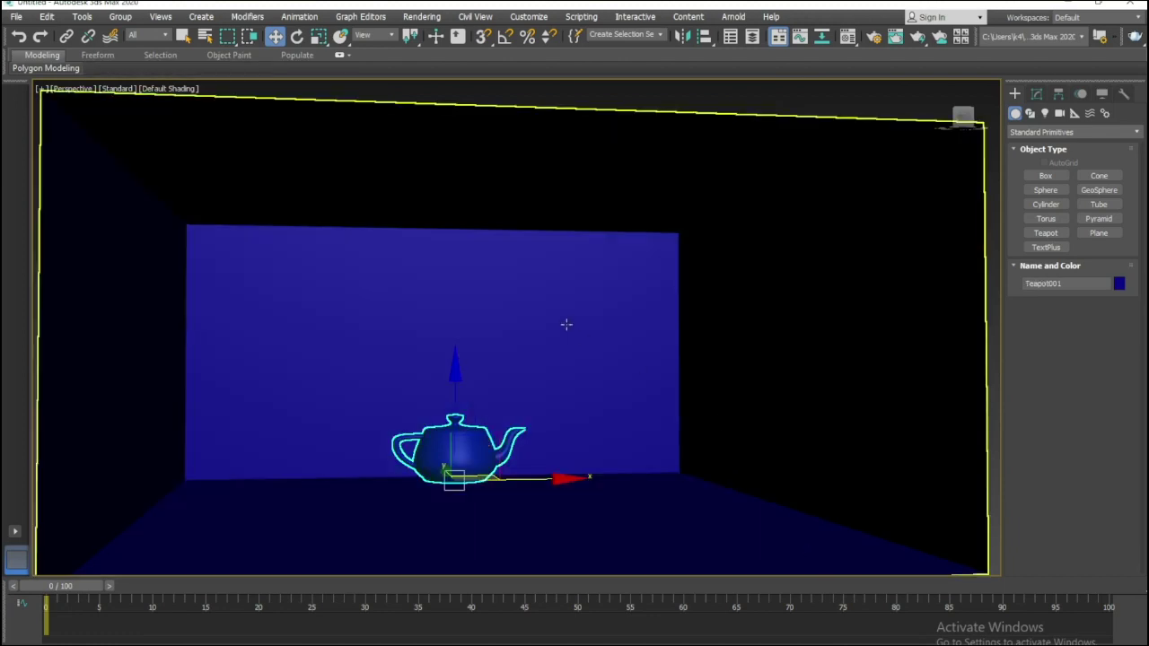
pyautogui.hotkey('alt', 'w')
pyautogui.click(784, 278)
pyautogui.hotkey('alt', 'w')
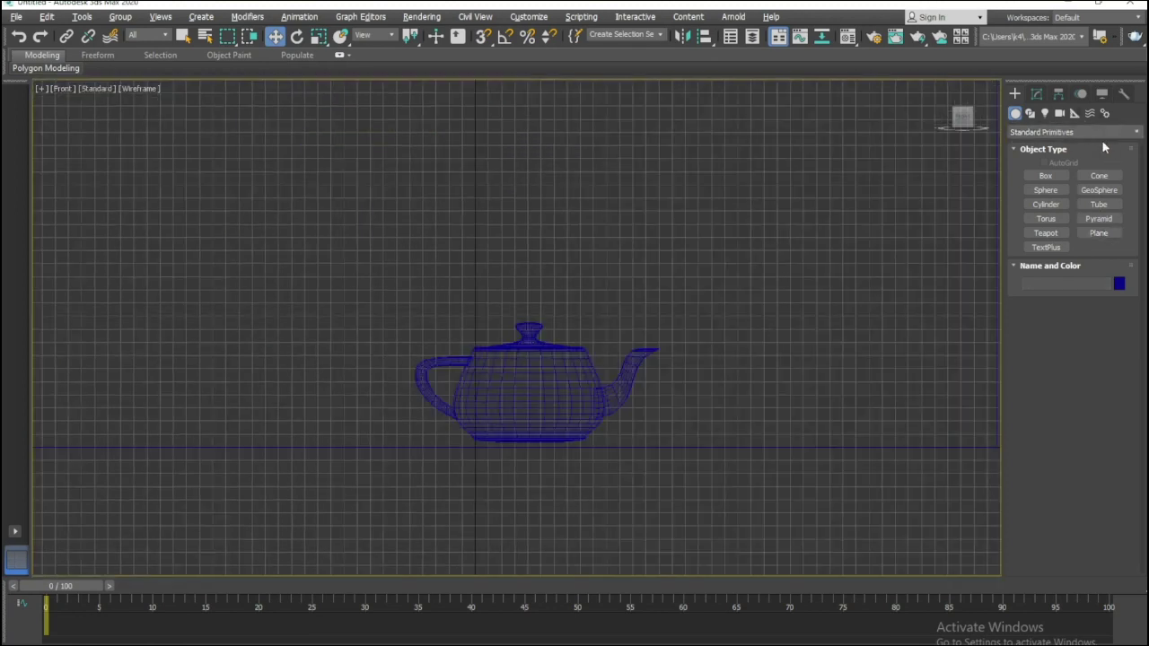
# Draw a wide VRayLight plane light across the room in the Front view.
pyautogui.click(1045, 113)
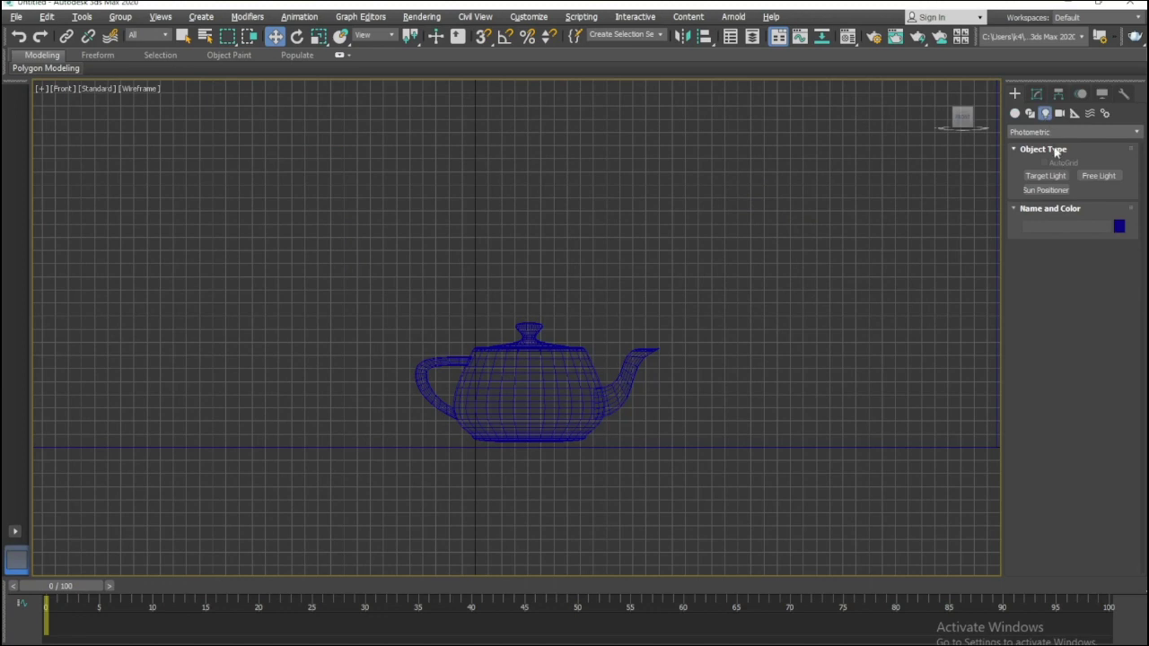
pyautogui.click(1051, 132)
pyautogui.click(1024, 168)
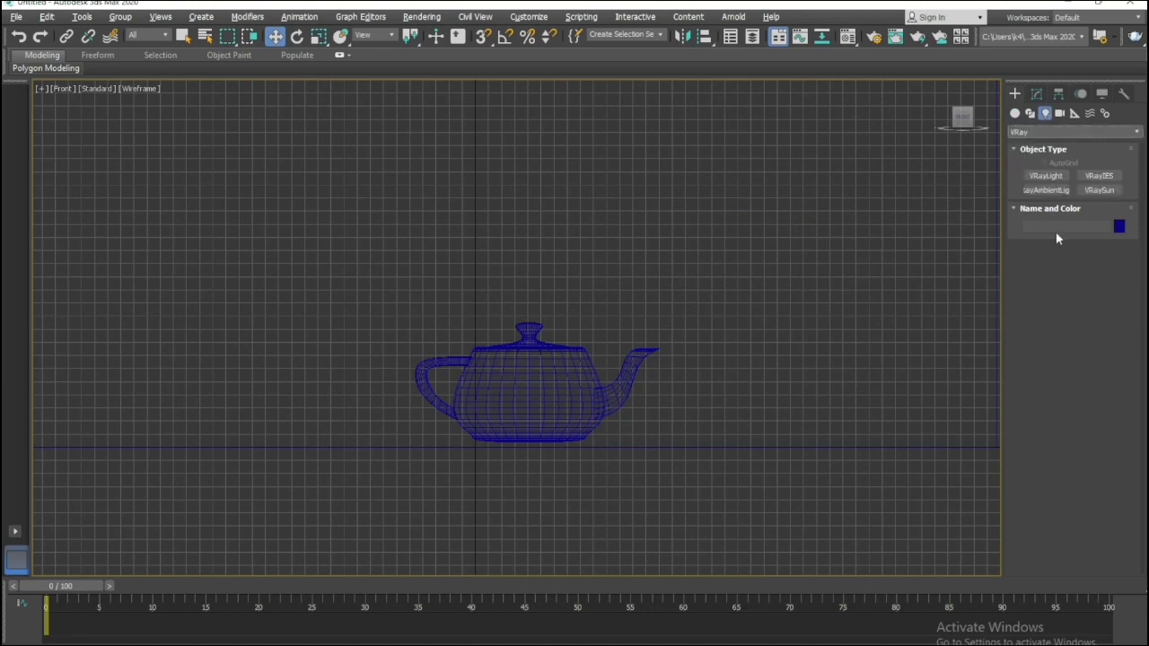
pyautogui.click(1055, 177)
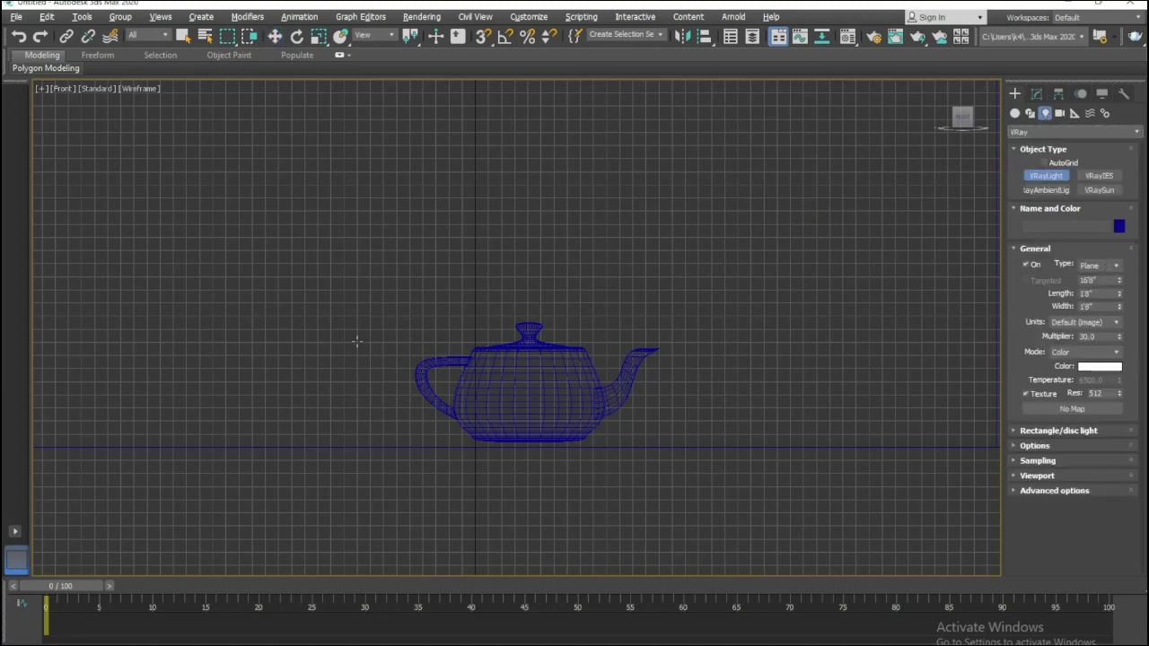
pyautogui.scroll(-5, 381, 172)
pyautogui.moveTo(386, 221); pyautogui.dragTo(389, 290, button='middle')
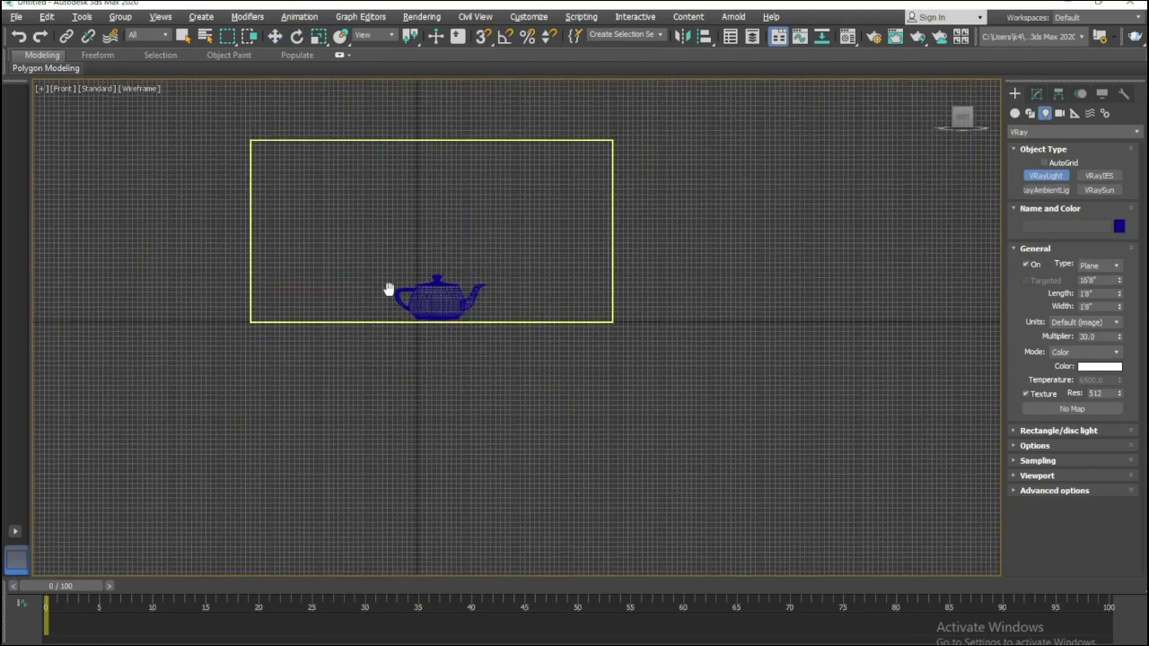
pyautogui.moveTo(299, 196)
pyautogui.mouseDown()
pyautogui.moveTo(455, 320)
pyautogui.moveTo(603, 334)
pyautogui.mouseUp()
pyautogui.rightClick(602, 334)
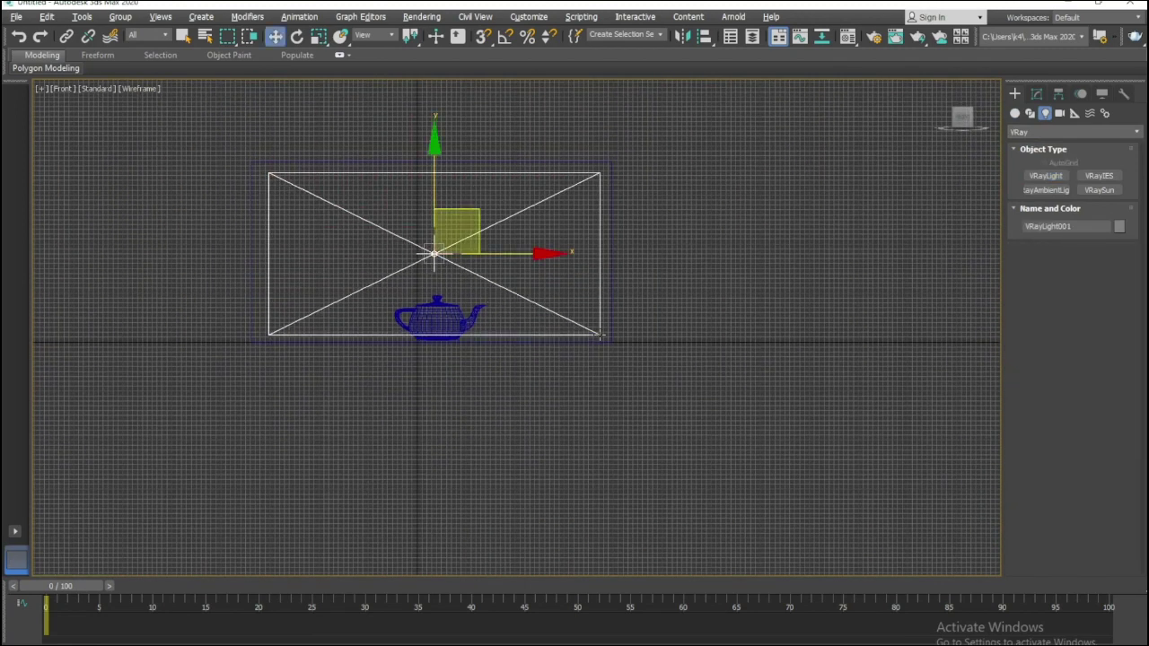
# Move VRayLight001 out in front of the room in the Top view.
pyautogui.hotkey('alt', 'w')
pyautogui.hotkey('alt', 'w')
pyautogui.moveTo(541, 202); pyautogui.dragTo(554, 460)
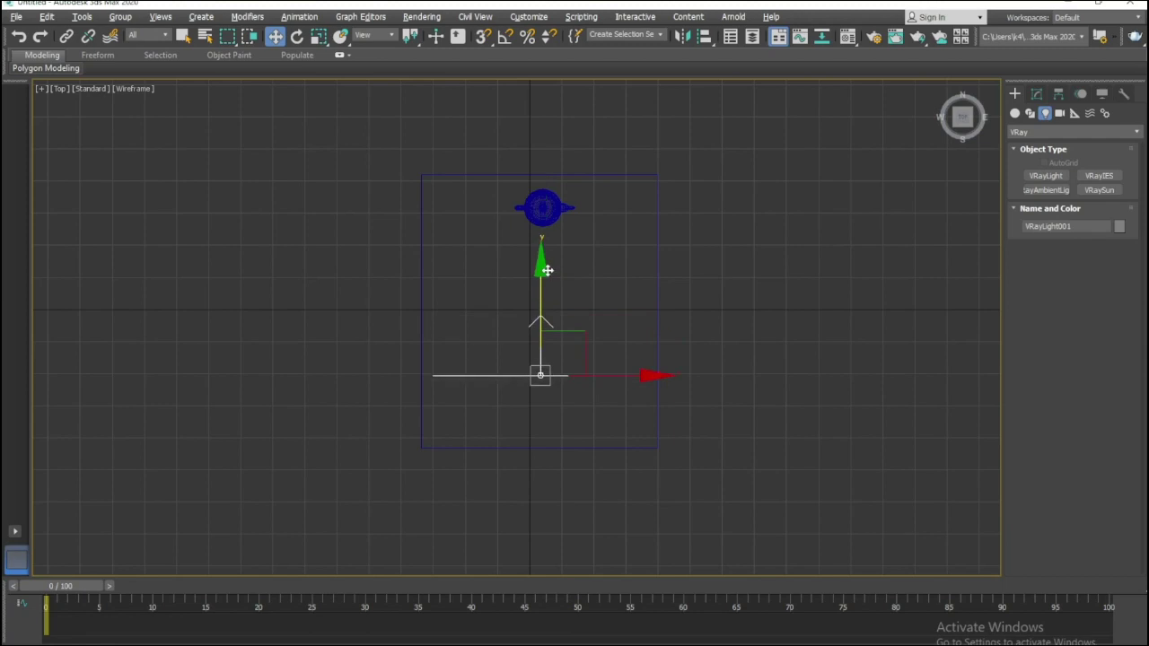
pyautogui.hotkey('alt', 'w')
pyautogui.hotkey('alt', 'w')
pyautogui.hotkey('alt', 'w')
pyautogui.hotkey('alt', 'w')
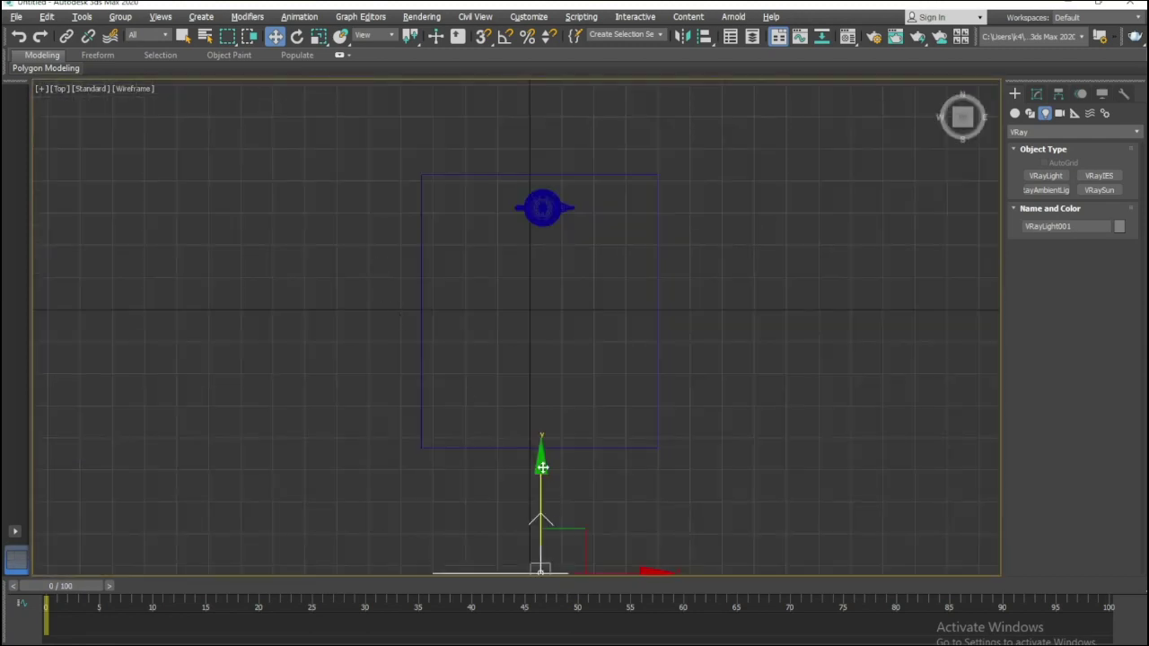
pyautogui.hotkey('alt', 'w')
pyautogui.hotkey('alt', 'w')
# Look through PhysCamera001 and run a test render.
pyautogui.press('c')
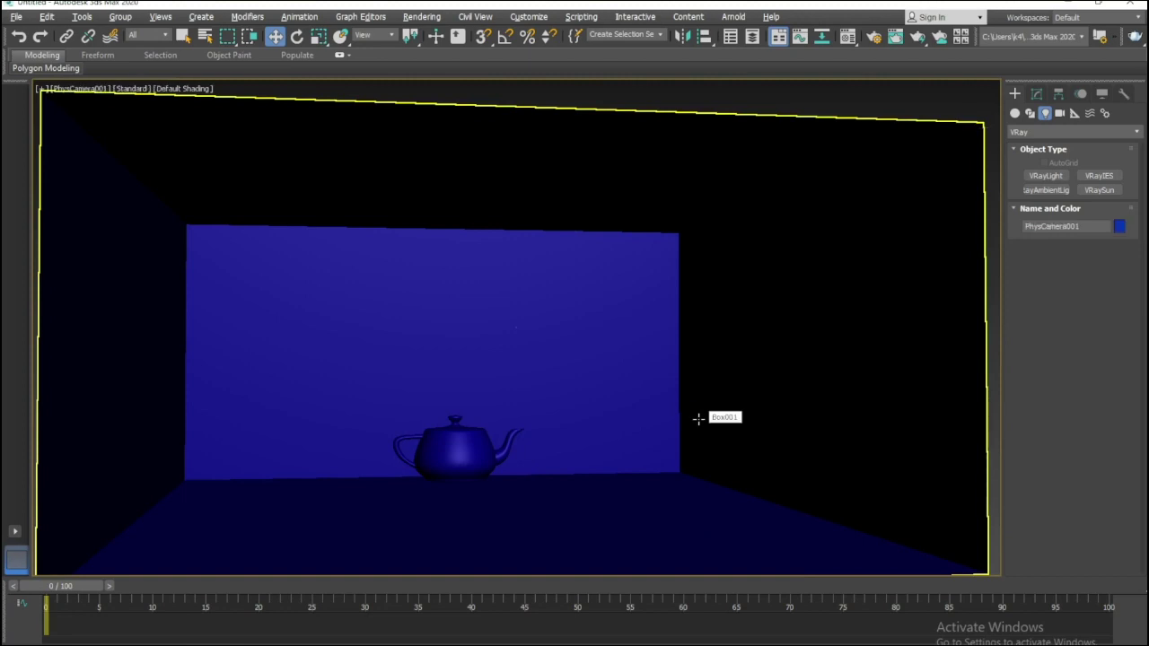
pyautogui.click(1135, 40)
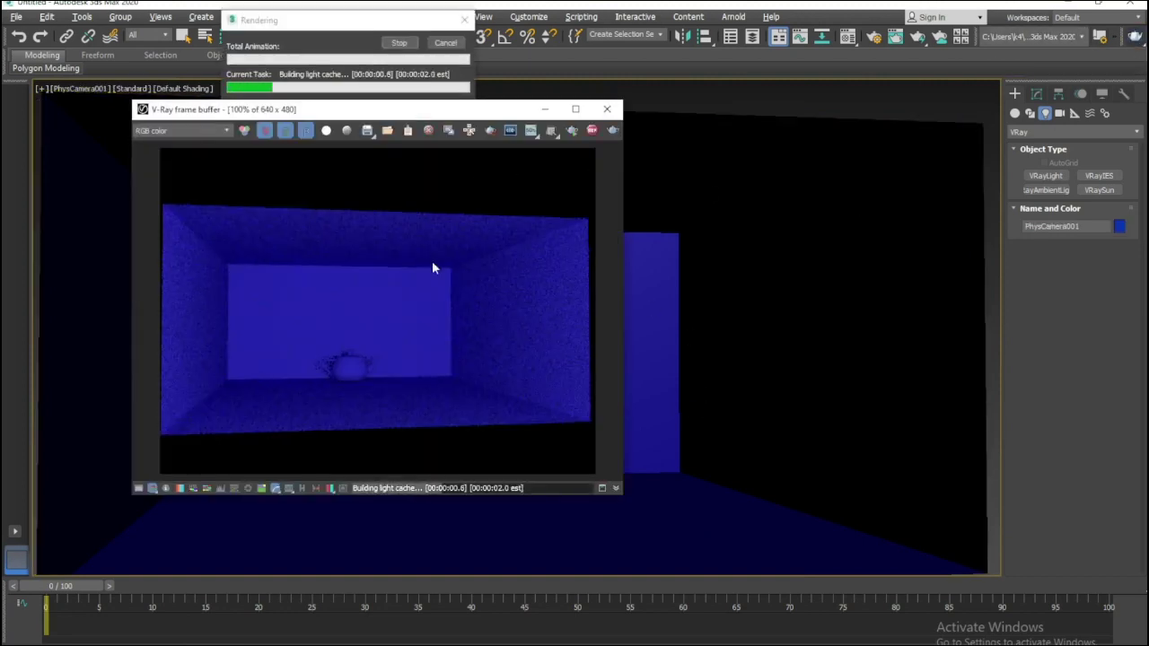
pyautogui.click(607, 108)
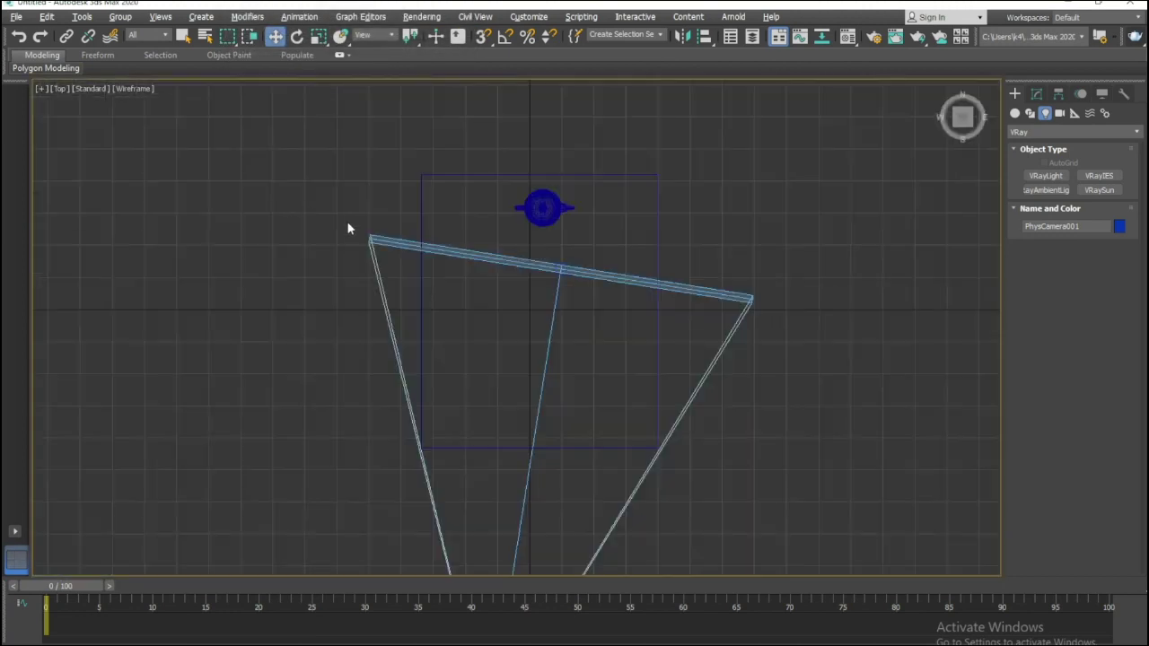
# Move the camera closer to the teapot and maximize the camera view.
pyautogui.moveTo(508, 282); pyautogui.dragTo(542, 217, button='middle')
pyautogui.click(512, 551)
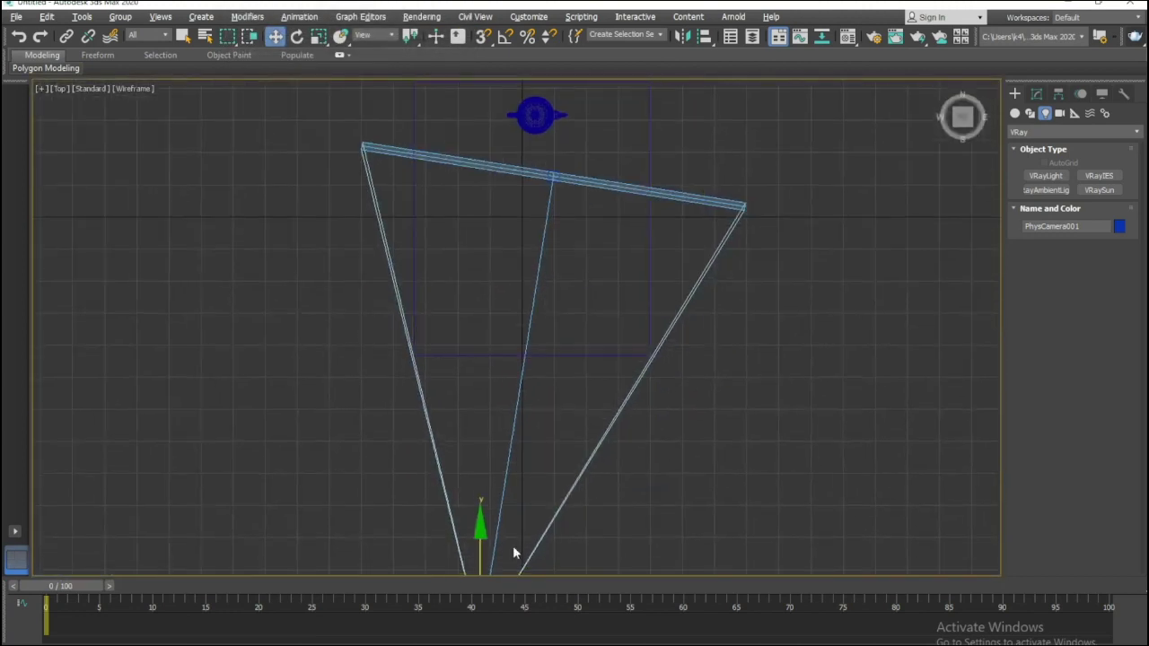
pyautogui.moveTo(478, 532); pyautogui.dragTo(479, 427)
pyautogui.hotkey('alt', 'w')
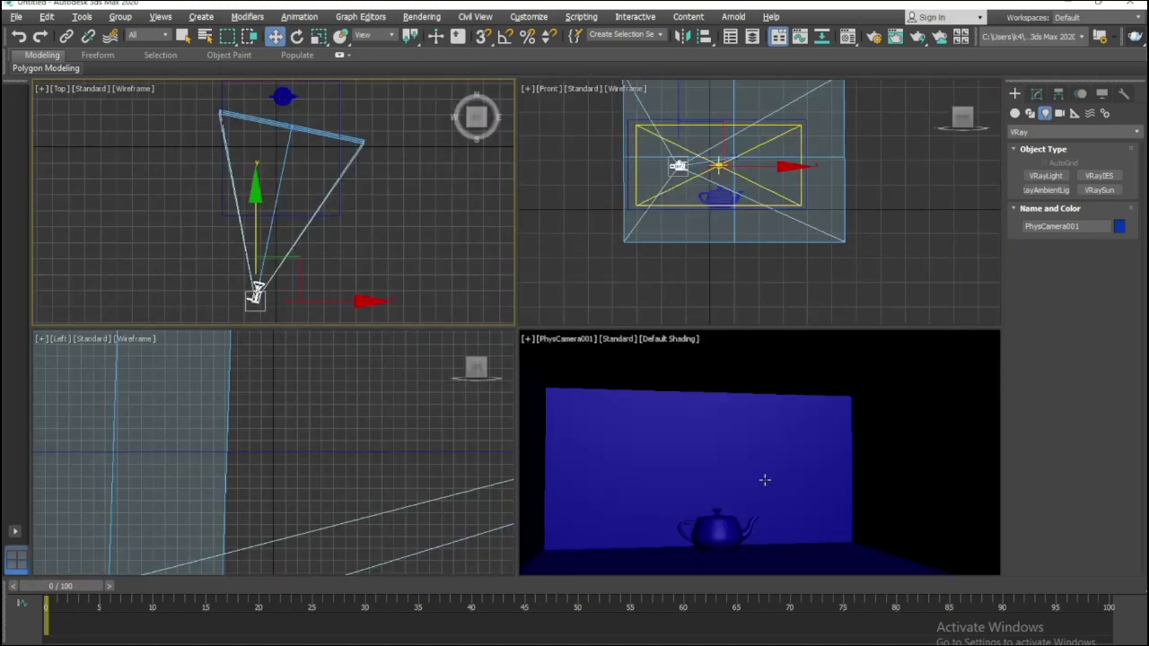
pyautogui.click(764, 477)
pyautogui.hotkey('alt', 'w')
# Render again, then select the VRay light and maximize the camera view.
pyautogui.click(1134, 37)
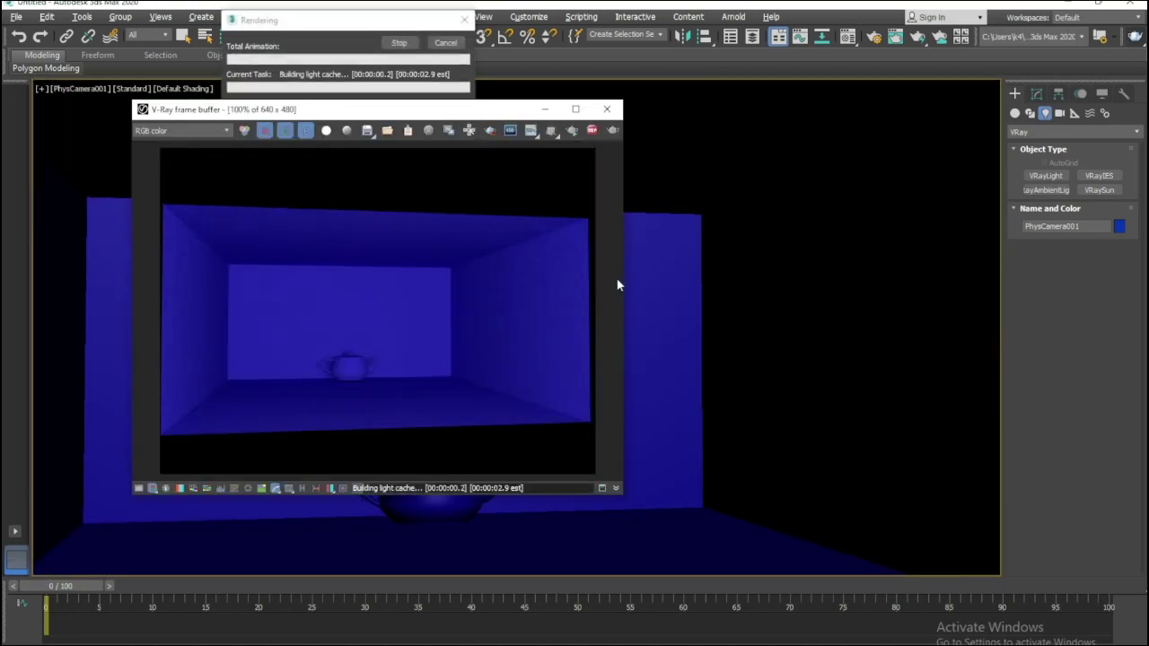
pyautogui.click(607, 110)
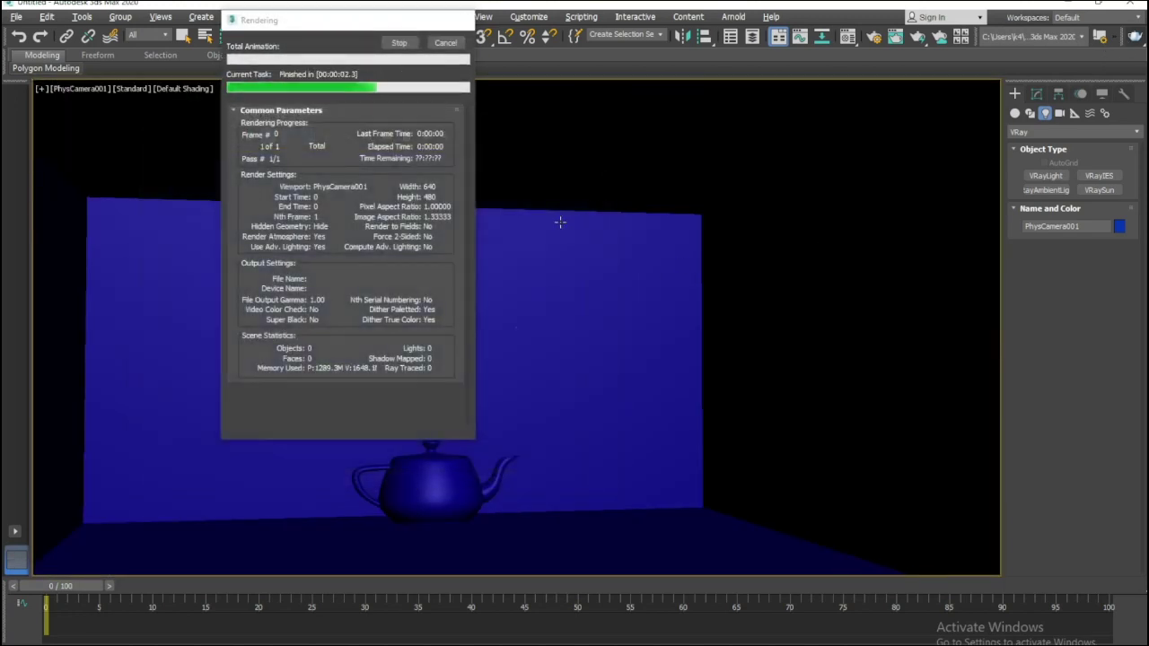
pyautogui.hotkey('alt', 'w')
pyautogui.click(534, 219)
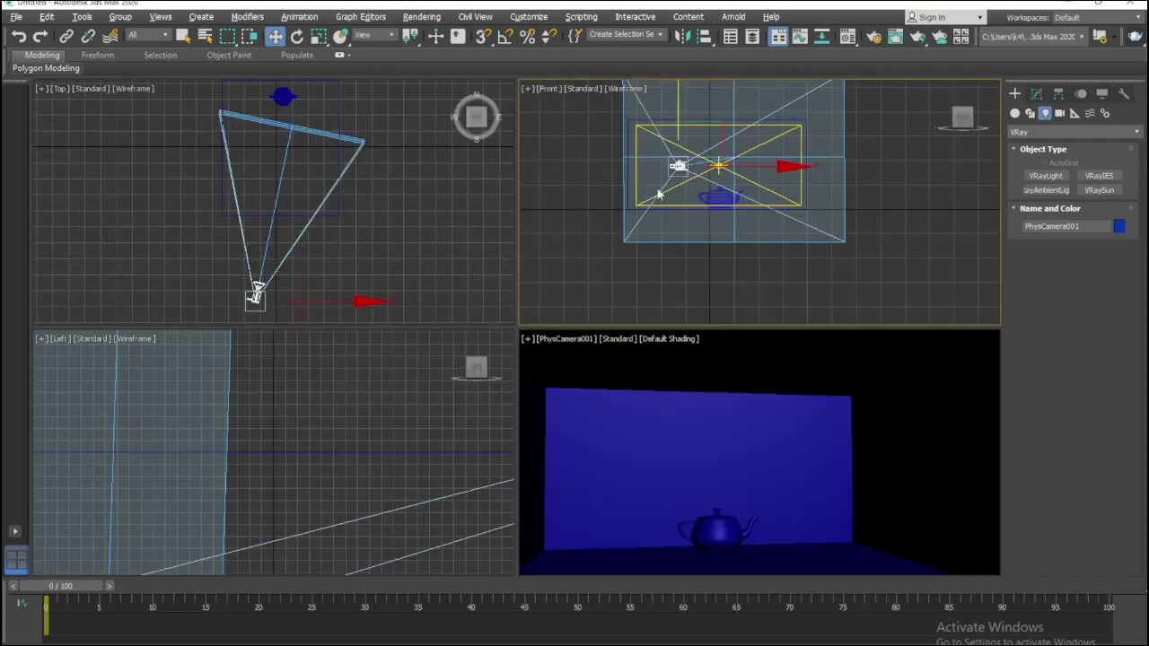
pyautogui.moveTo(658, 194); pyautogui.dragTo(637, 198)
pyautogui.hotkey('alt', 'w')
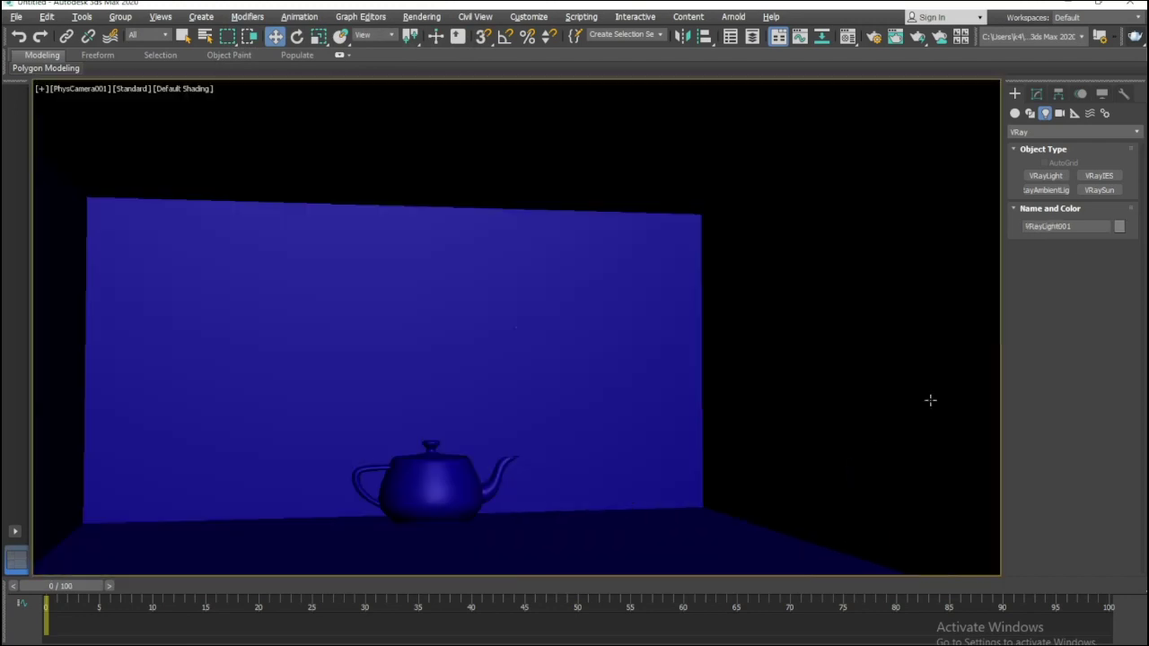
# Raise VRayLight001's Multiplier from 30 to 43 and check it with a test render.
pyautogui.click(1037, 94)
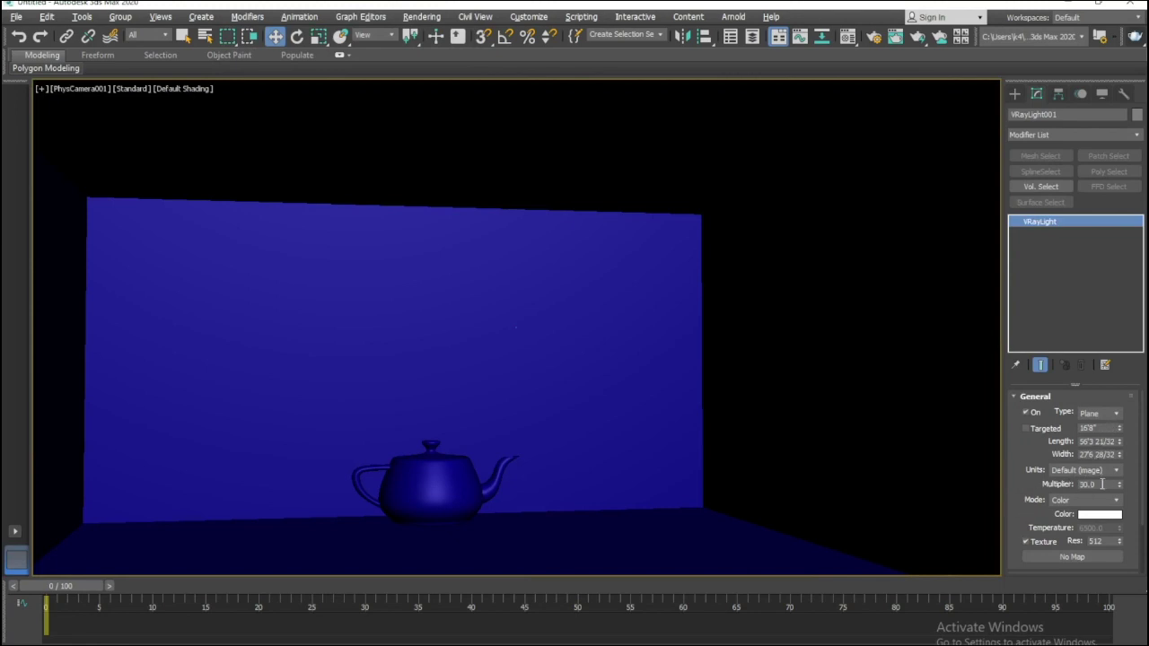
pyautogui.moveTo(1120, 483); pyautogui.dragTo(1119, 481)
pyautogui.click(1136, 36)
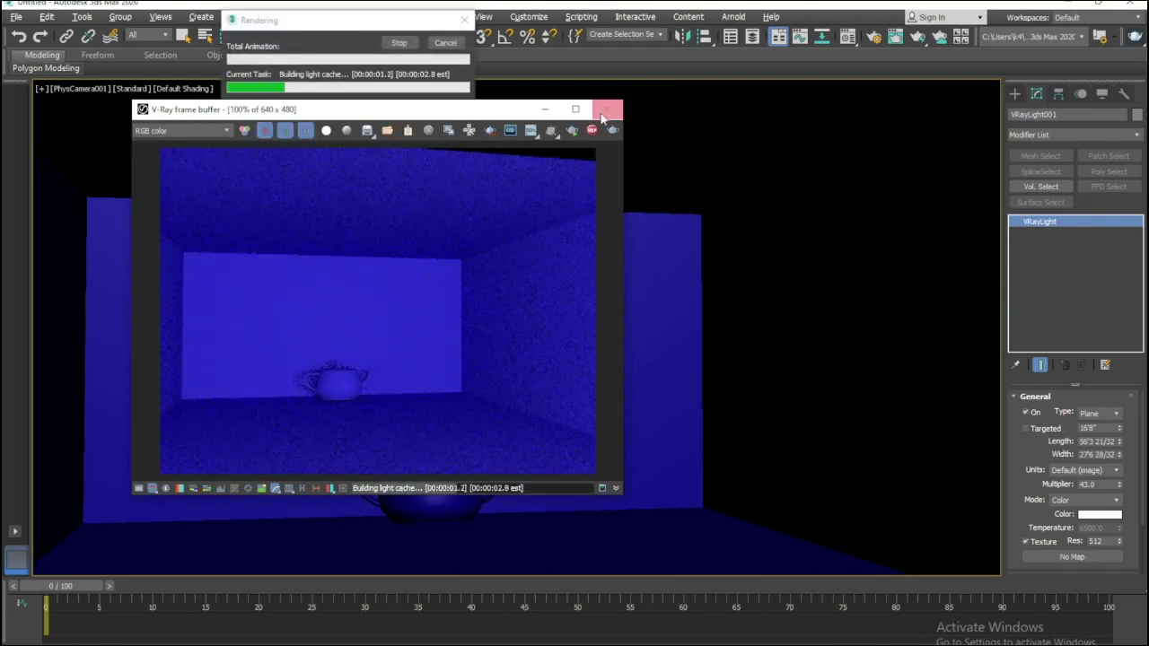
pyautogui.click(606, 108)
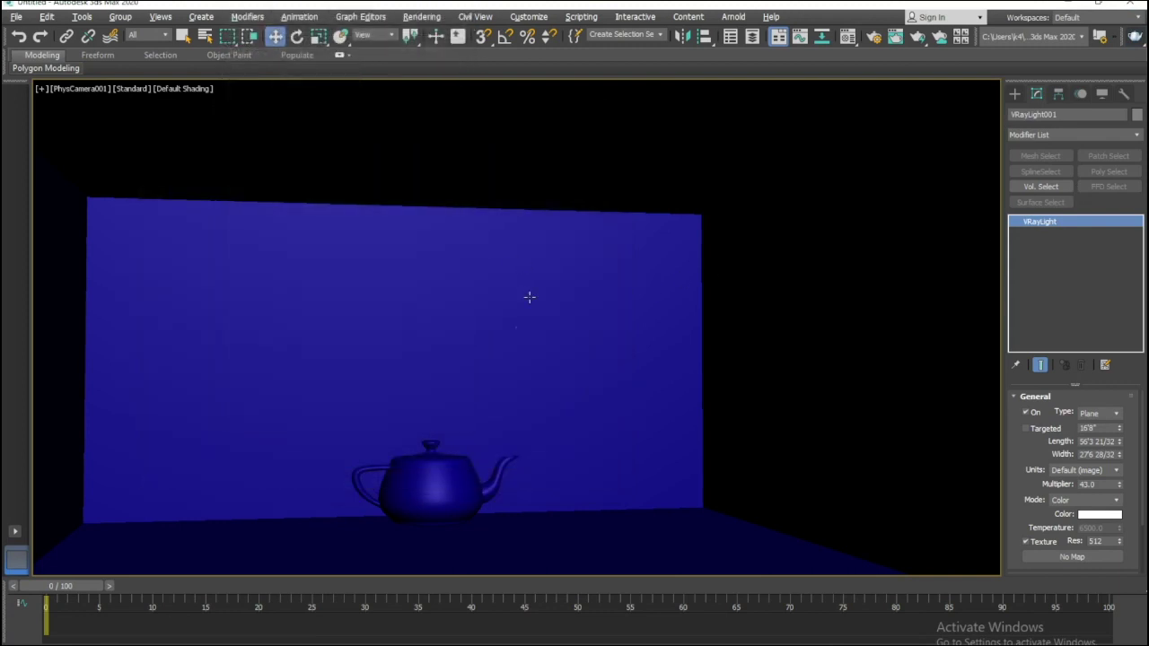
# Open the Material Editor, browse Diffuse maps for Material #1, and cancel without adding one.
pyautogui.press('m')
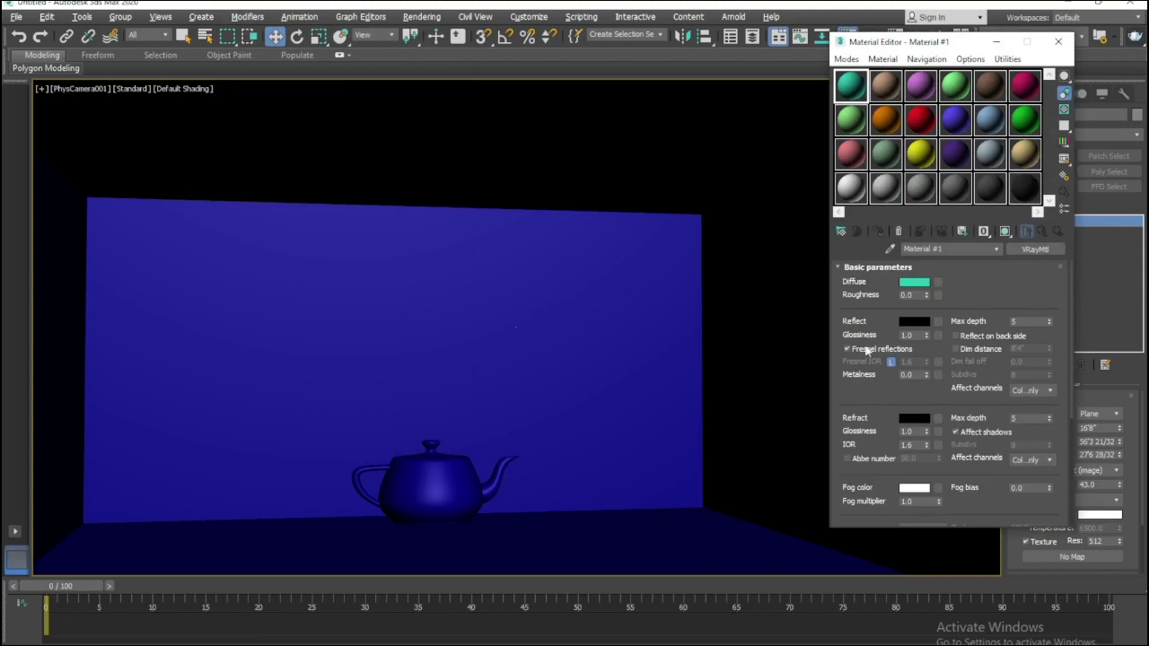
pyautogui.moveTo(886, 47); pyautogui.dragTo(563, 86)
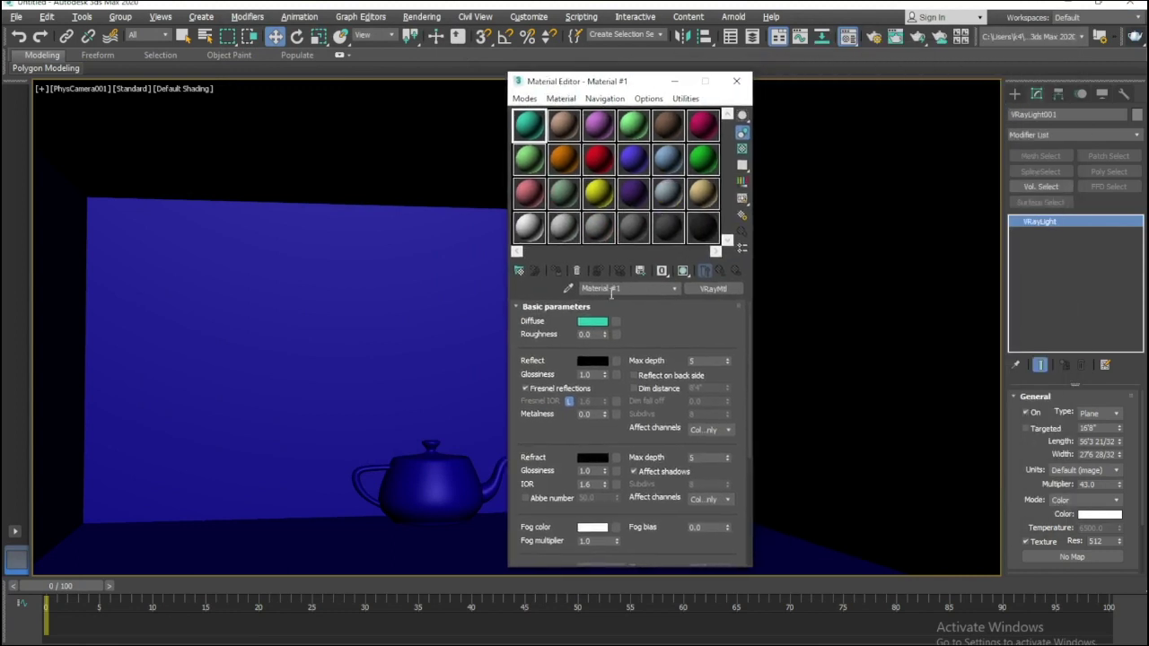
pyautogui.click(616, 322)
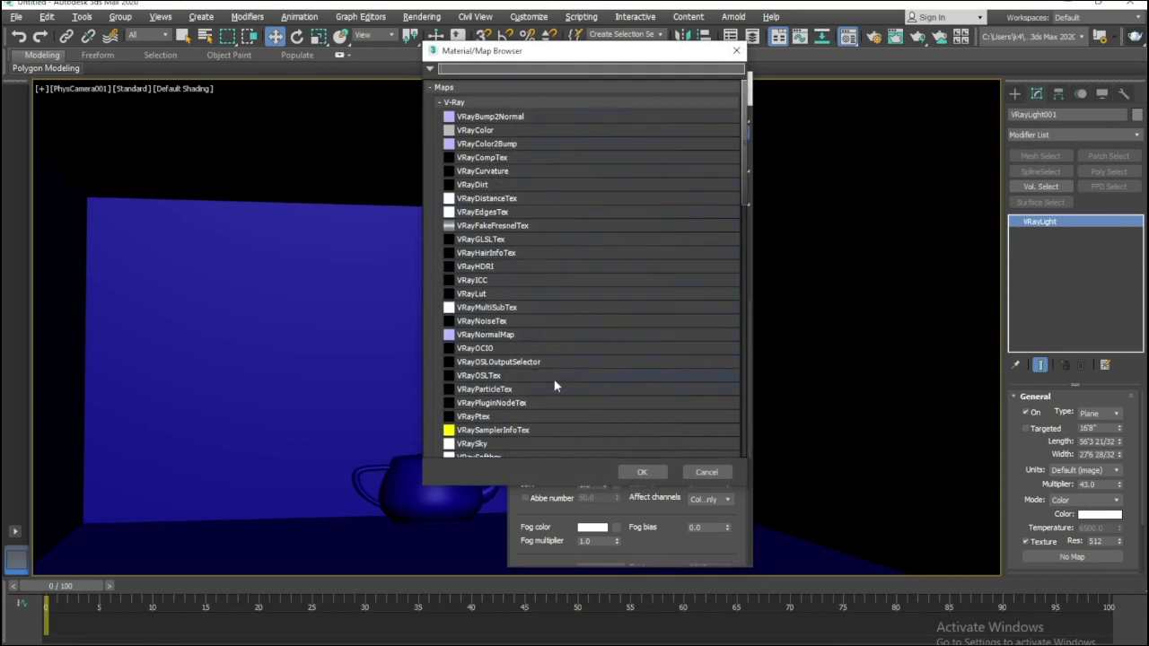
pyautogui.moveTo(743, 166); pyautogui.dragTo(743, 199)
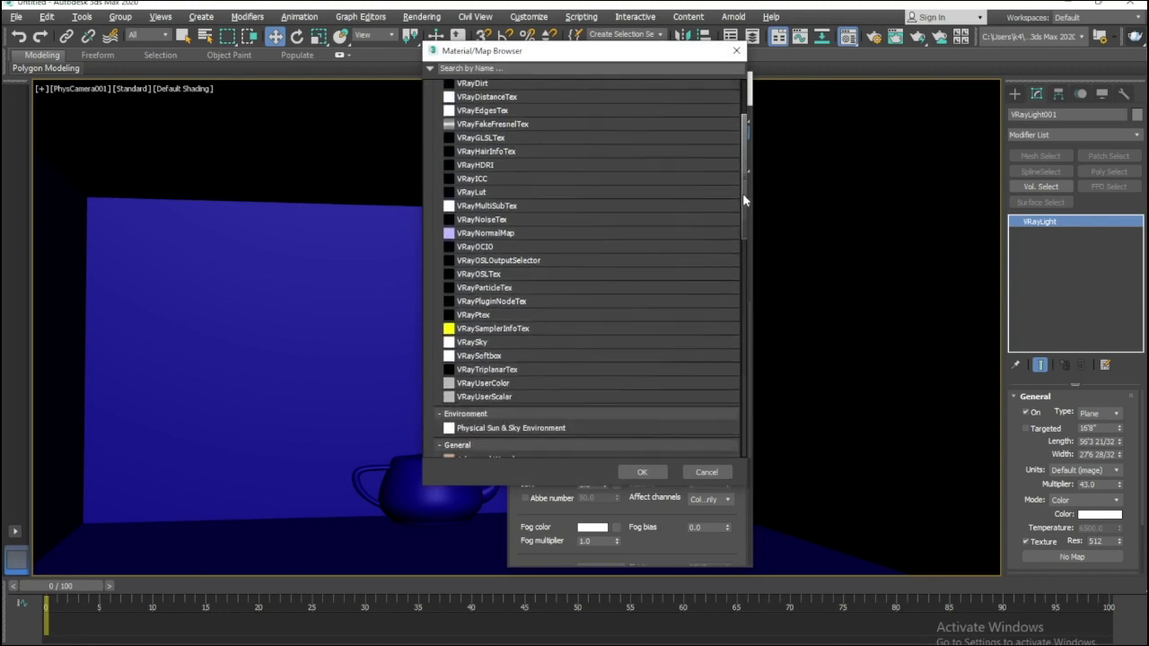
pyautogui.moveTo(742, 193); pyautogui.dragTo(739, 161)
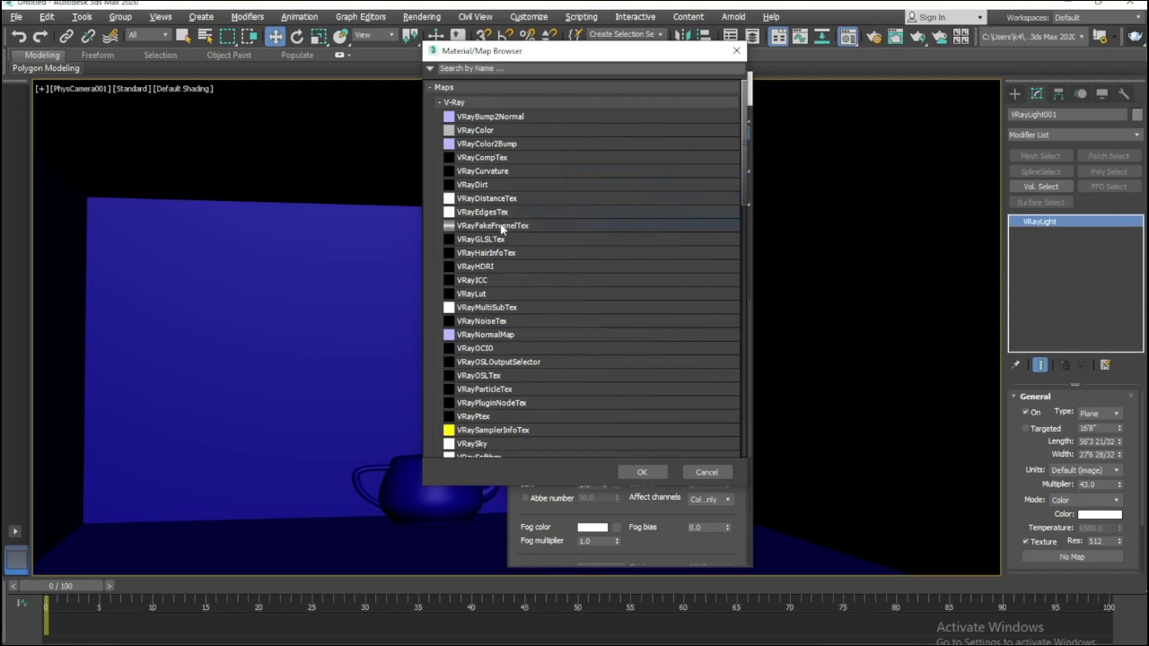
pyautogui.moveTo(746, 195)
pyautogui.mouseDown()
pyautogui.moveTo(742, 371)
pyautogui.moveTo(725, 439)
pyautogui.moveTo(728, 221)
pyautogui.mouseUp()
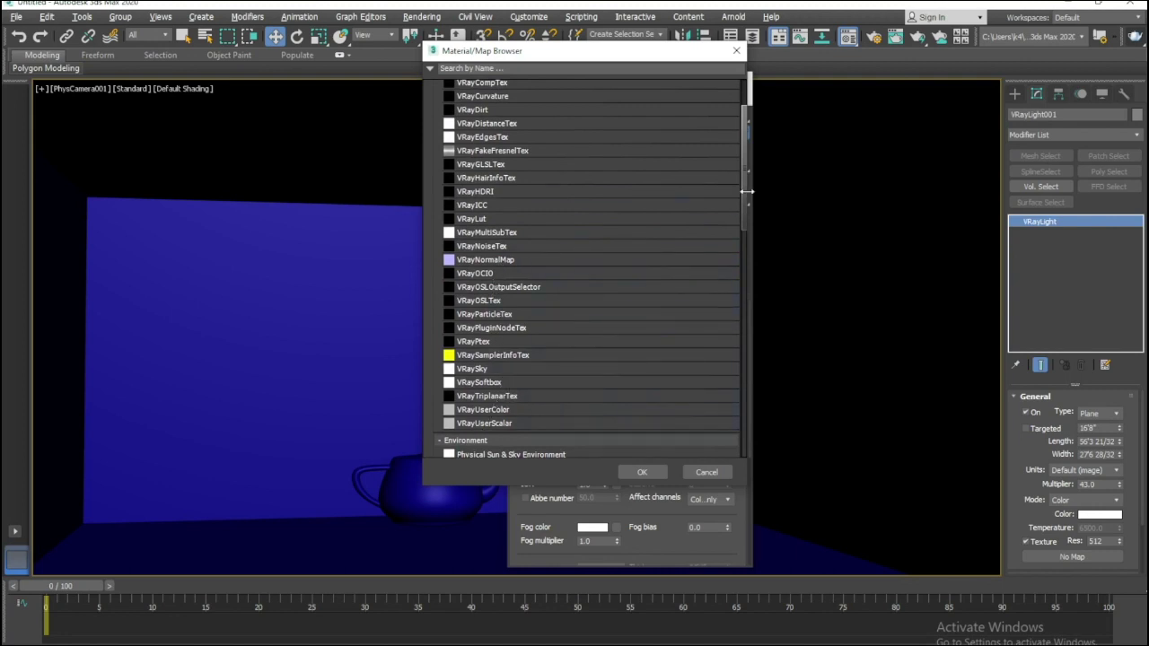
pyautogui.moveTo(744, 201); pyautogui.dragTo(745, 168)
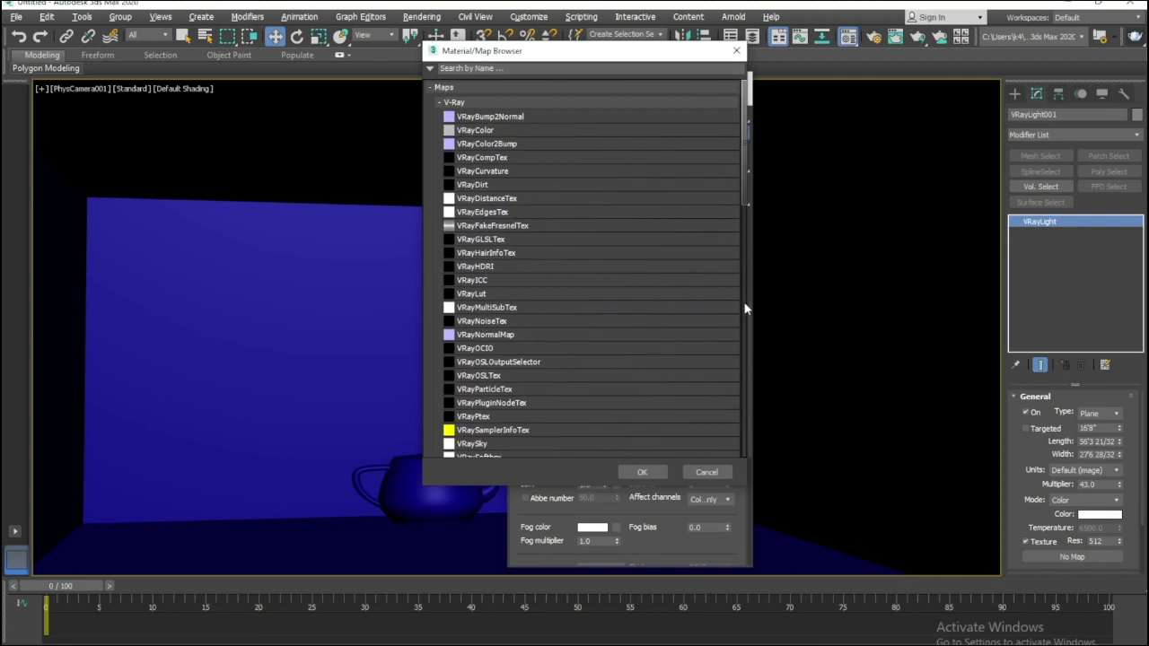
pyautogui.click(712, 472)
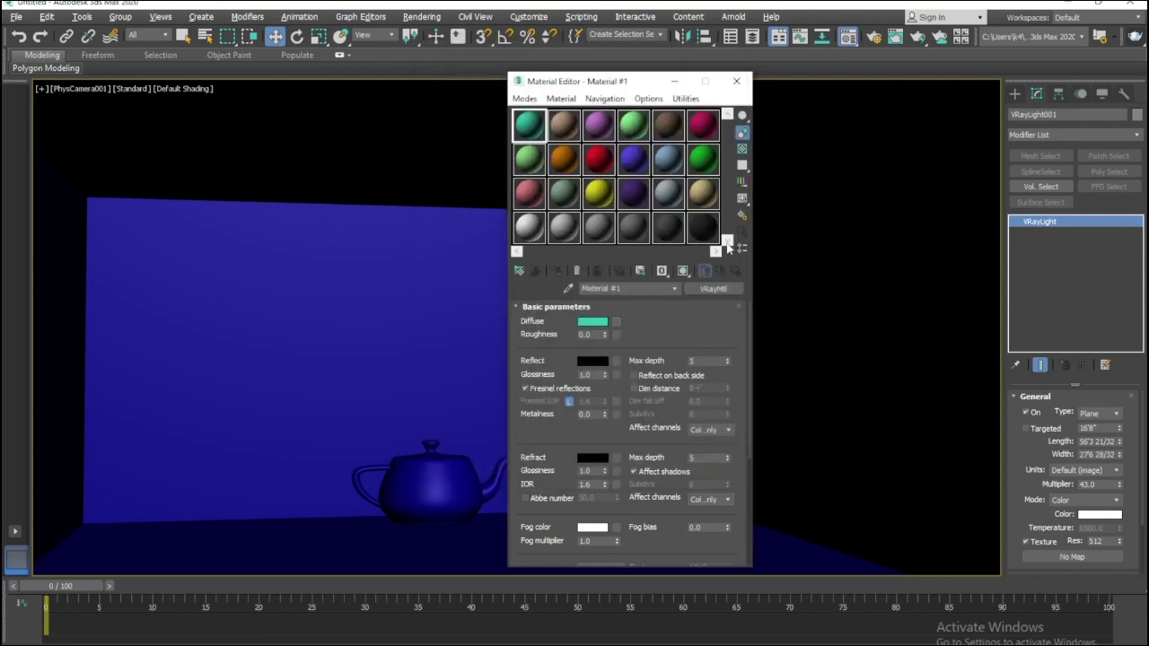
# Change Material #1 to a white VRayLightMtl and run a test render.
pyautogui.click(714, 289)
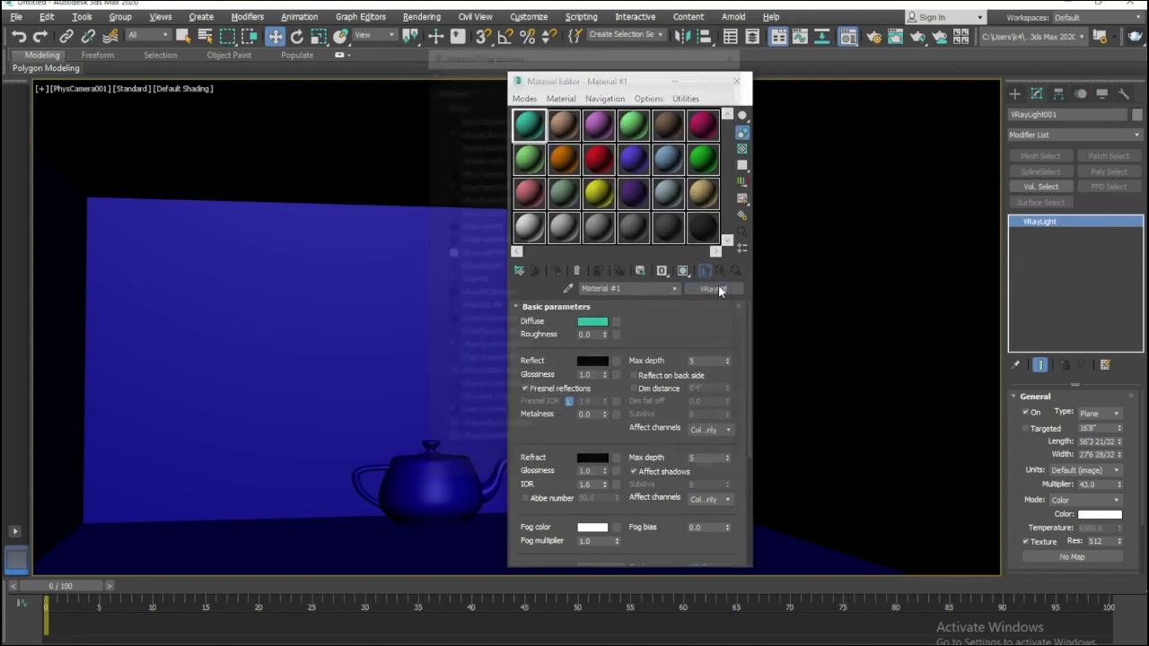
pyautogui.click(485, 255)
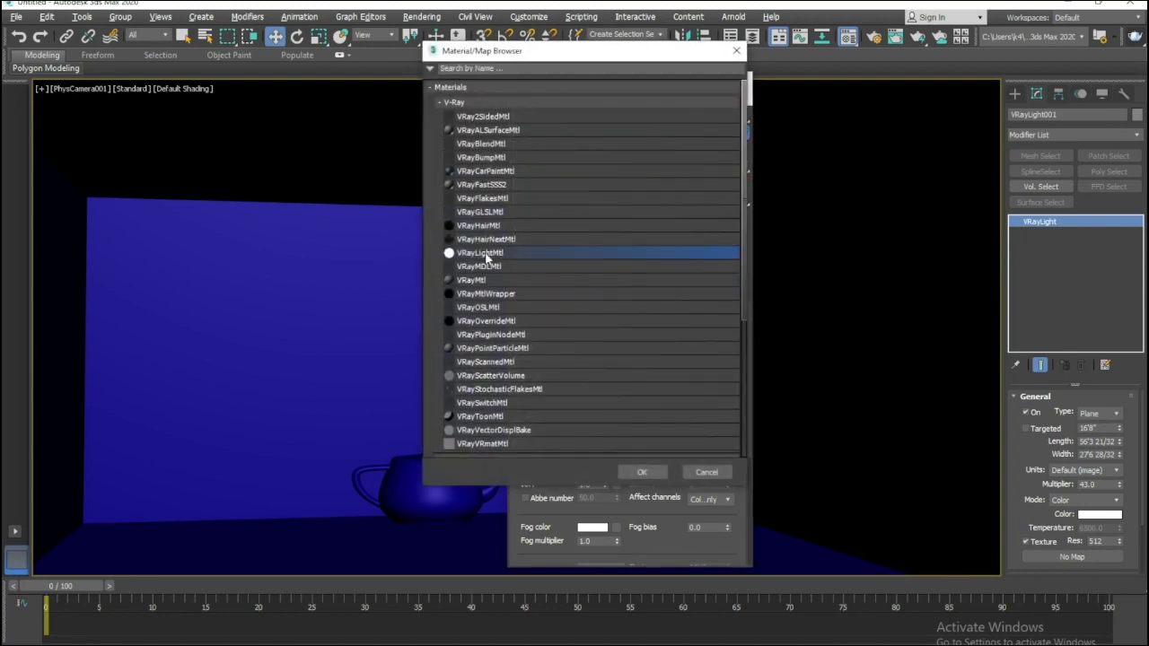
pyautogui.click(641, 473)
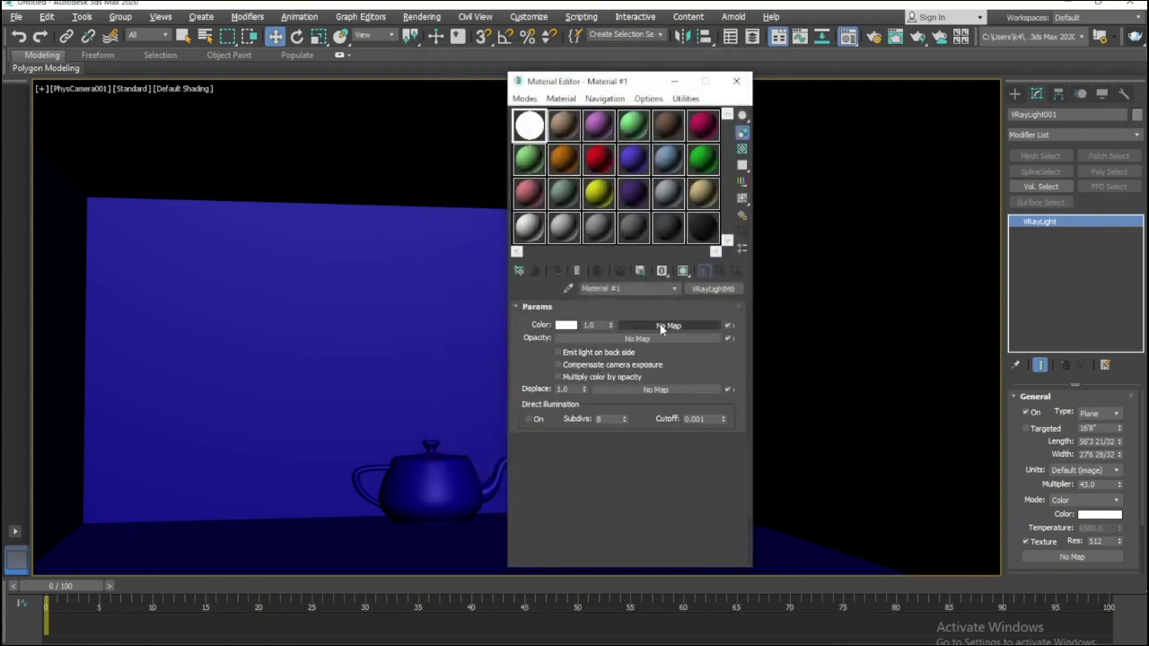
pyautogui.hotkey('shift', 'q')
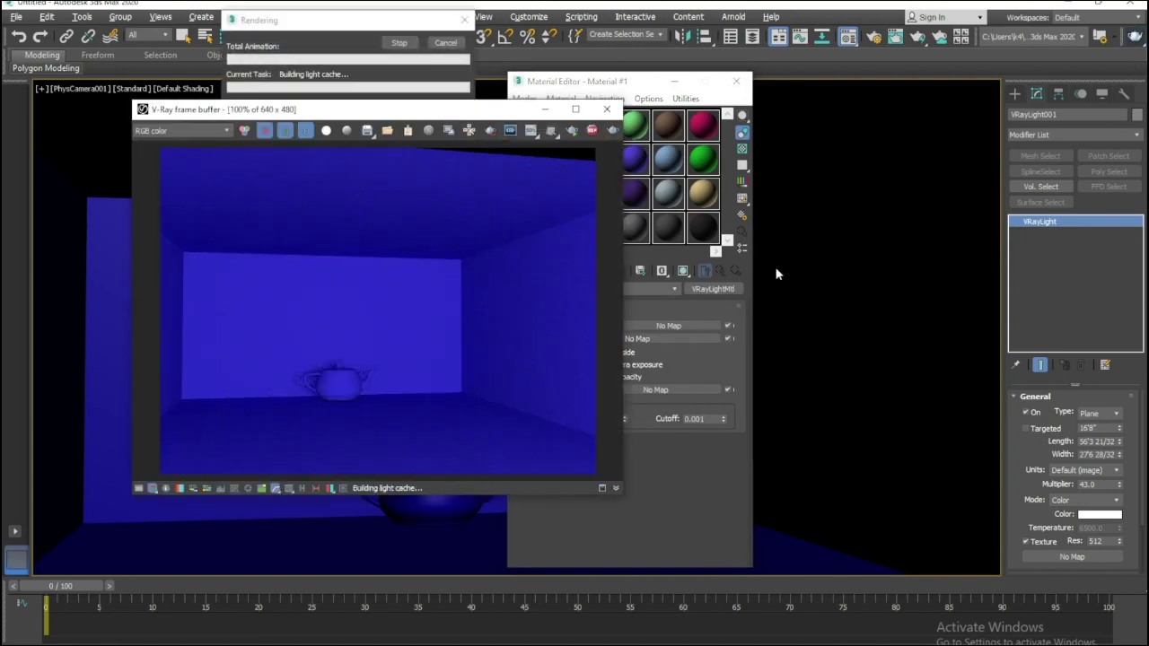
pyautogui.click(606, 109)
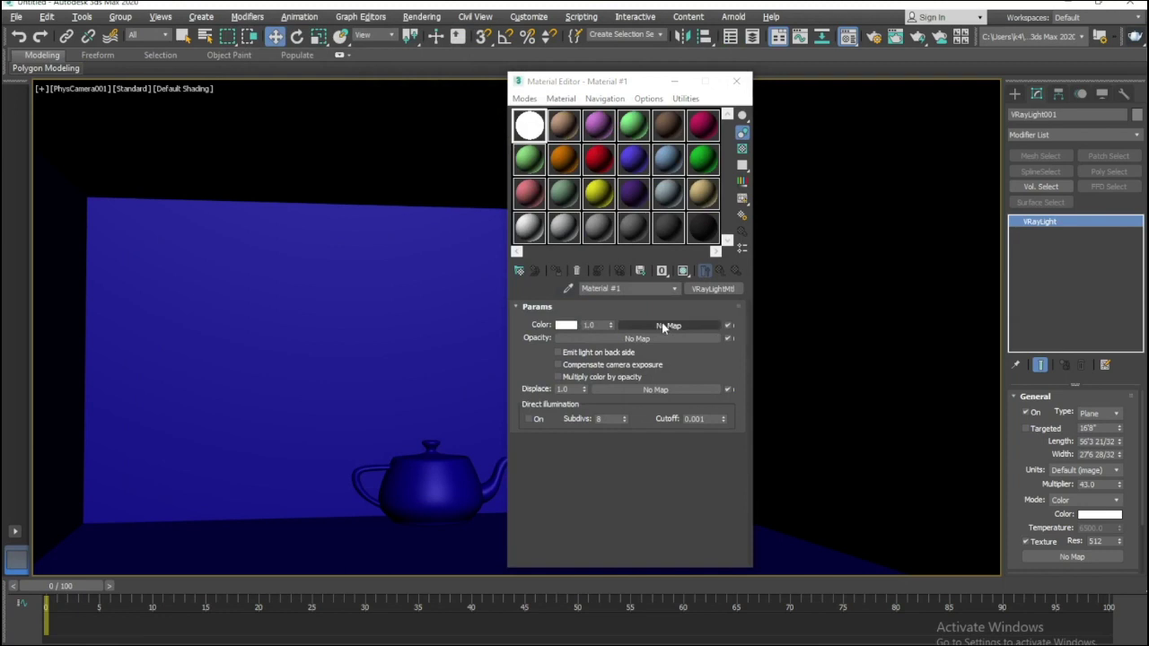
# Add a VRayDirt map to Material #1's light colour and test-render it.
pyautogui.click(665, 326)
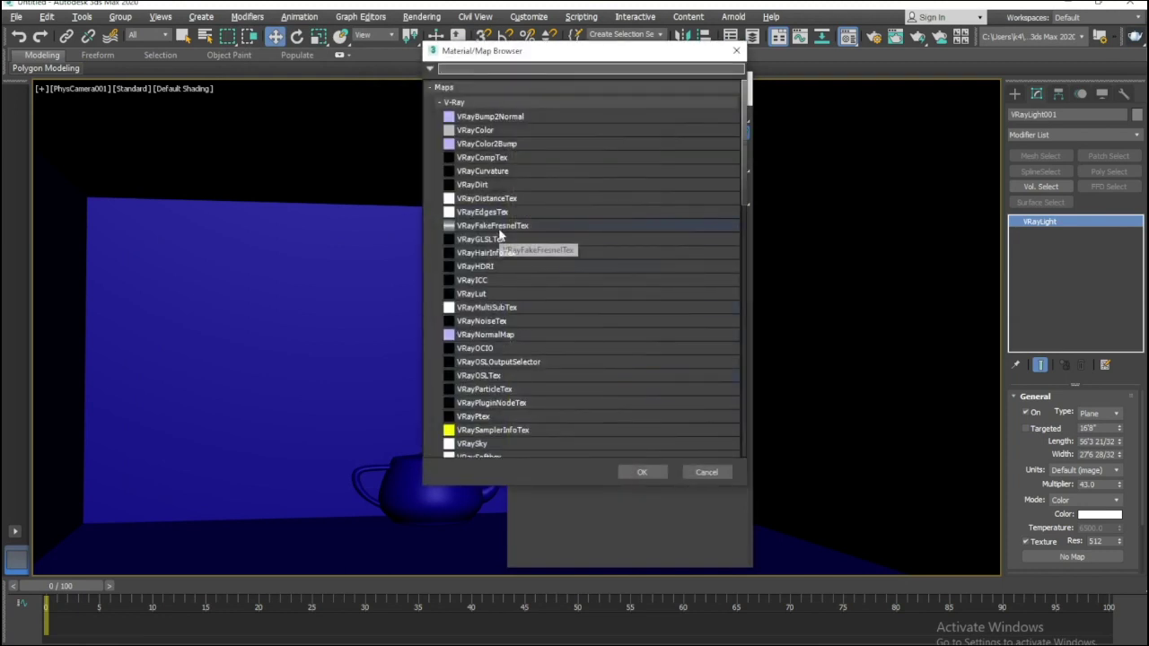
pyautogui.doubleClick(474, 184)
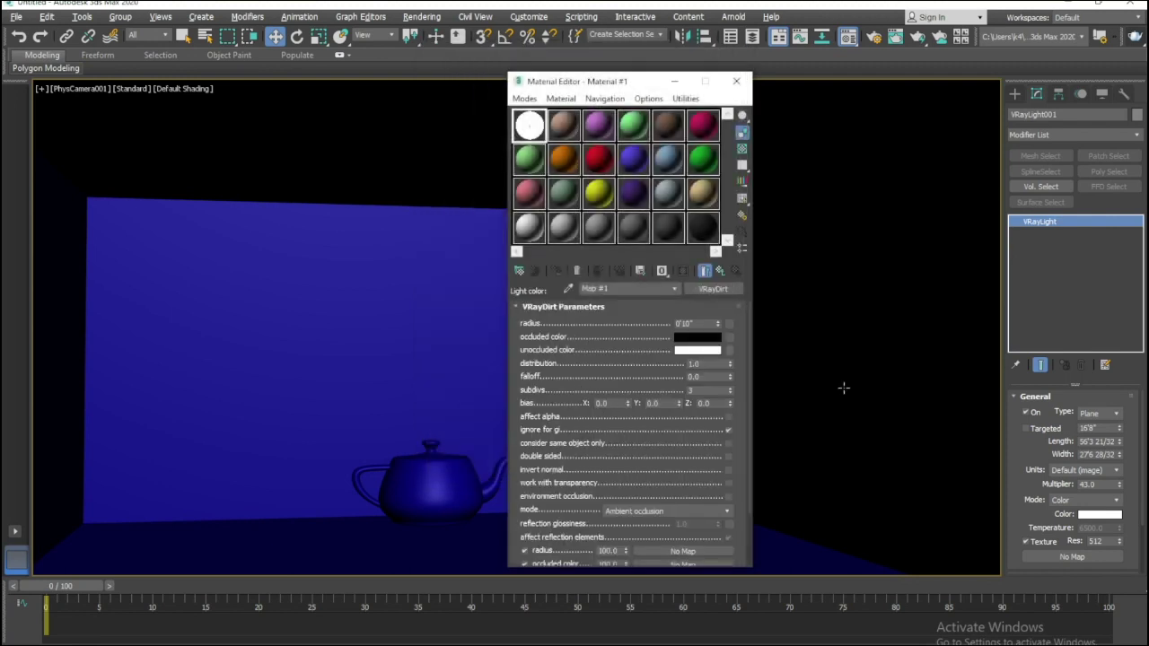
pyautogui.click(1135, 38)
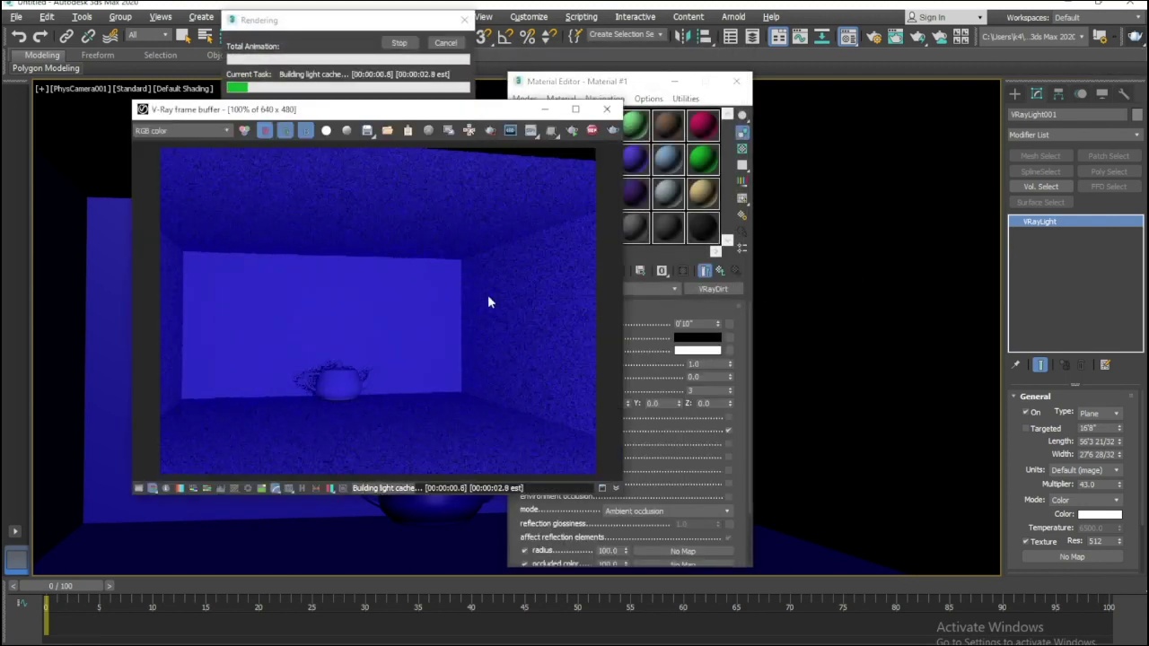
pyautogui.click(607, 109)
pyautogui.moveTo(628, 86); pyautogui.dragTo(531, 65)
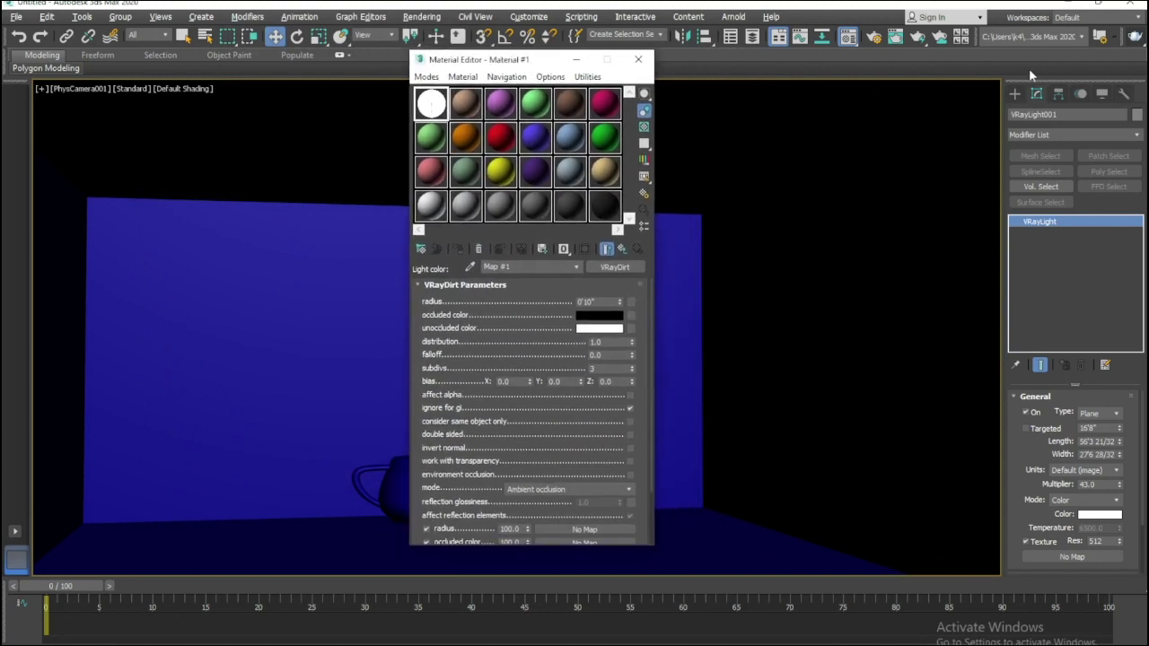
# Set the VRayDirt radius to 500'0" and render another test.
pyautogui.doubleClick(604, 303)
pyautogui.write('5')
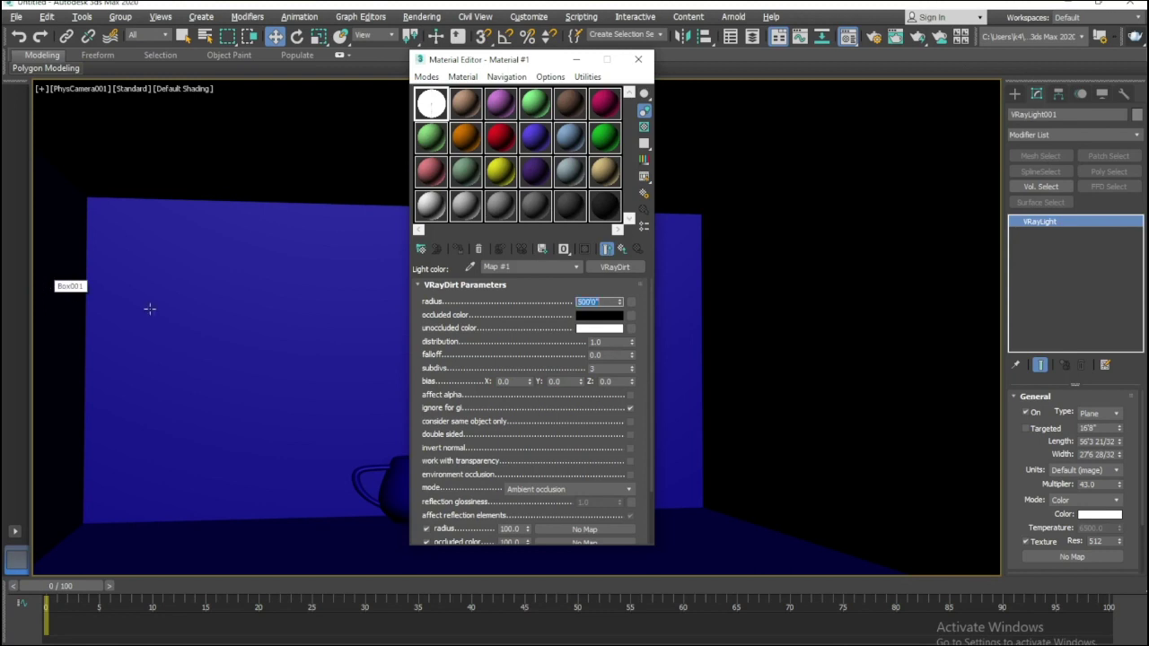
pyautogui.click(1132, 38)
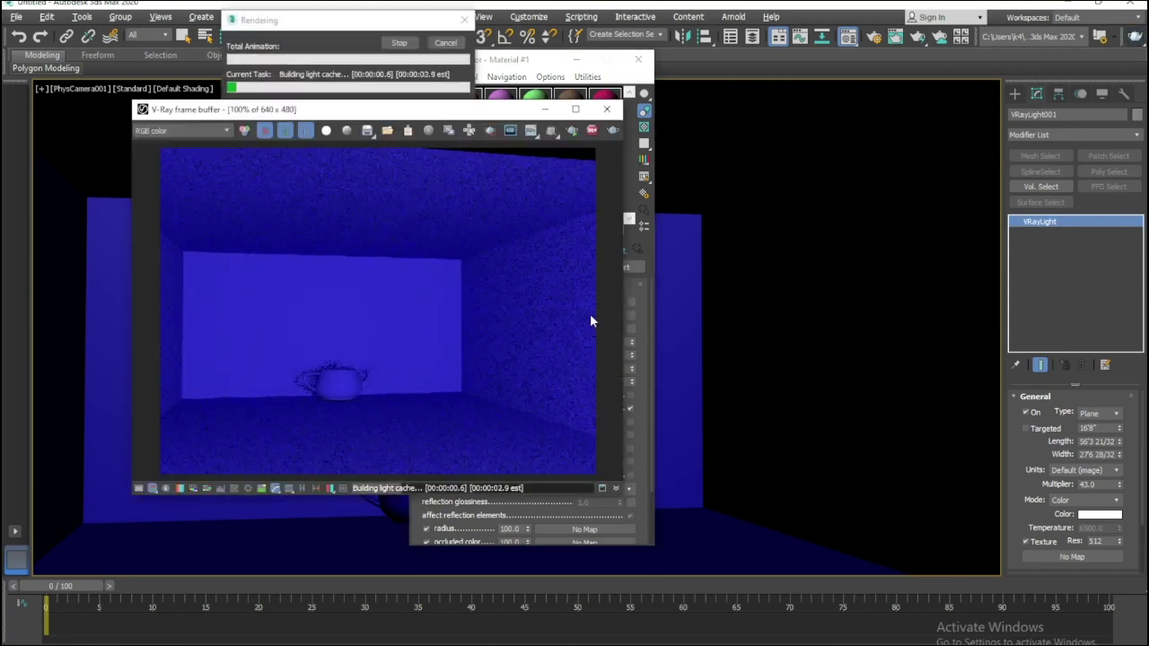
pyautogui.click(611, 107)
pyautogui.moveTo(528, 62); pyautogui.dragTo(442, 68)
pyautogui.click(873, 36)
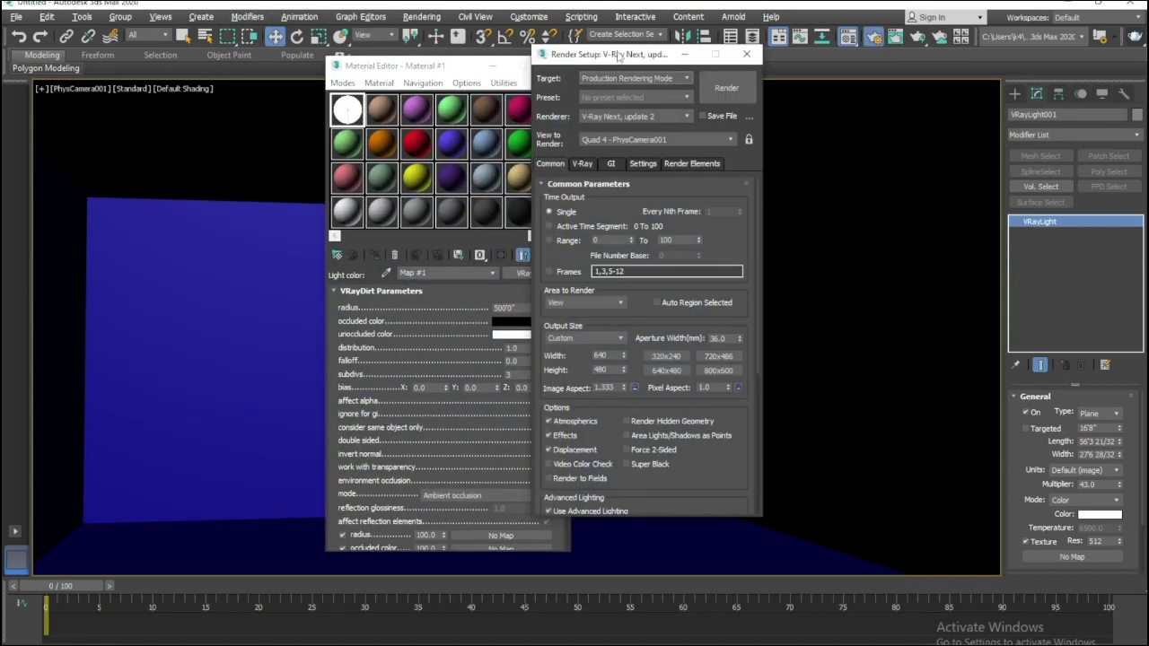
# Show the V-Ray image sampler in Advanced mode, with Progressive type and min shading rate 6.
pyautogui.moveTo(617, 52); pyautogui.dragTo(788, 86)
pyautogui.click(752, 196)
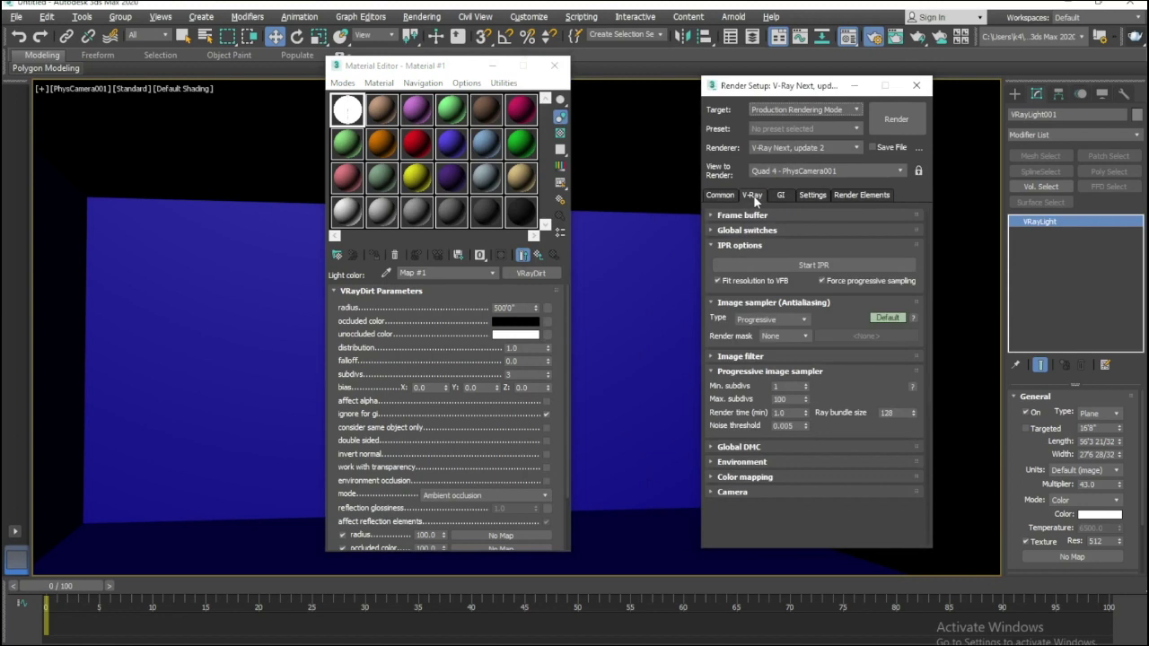
pyautogui.click(886, 318)
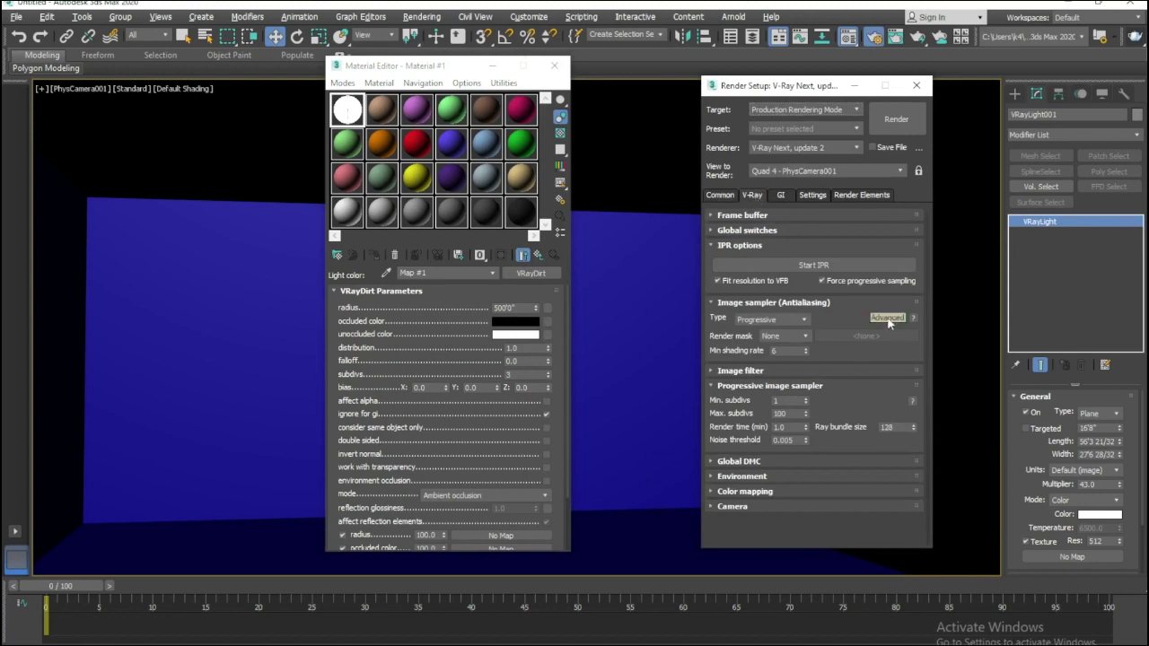
pyautogui.click(888, 320)
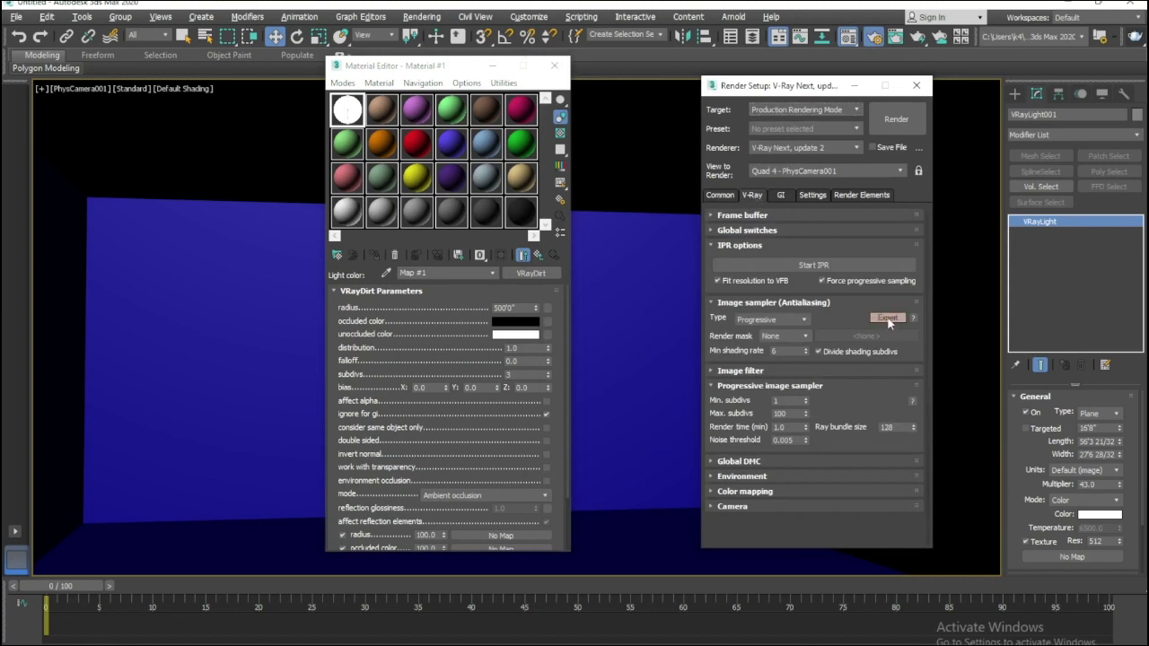
pyautogui.click(887, 318)
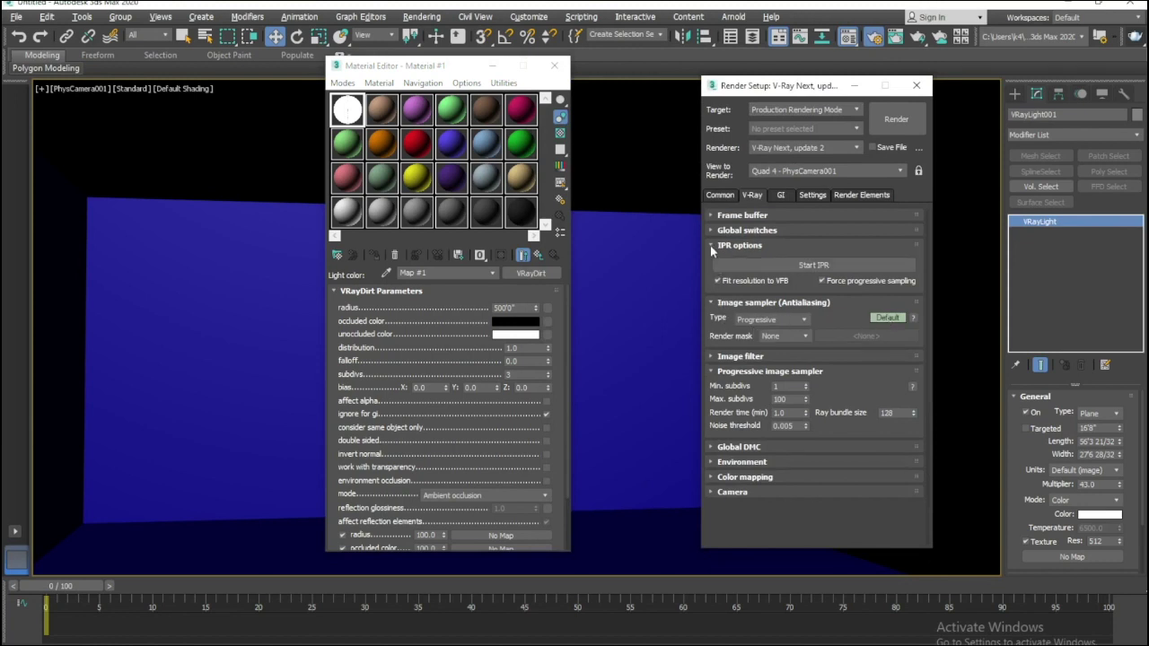
pyautogui.click(715, 217)
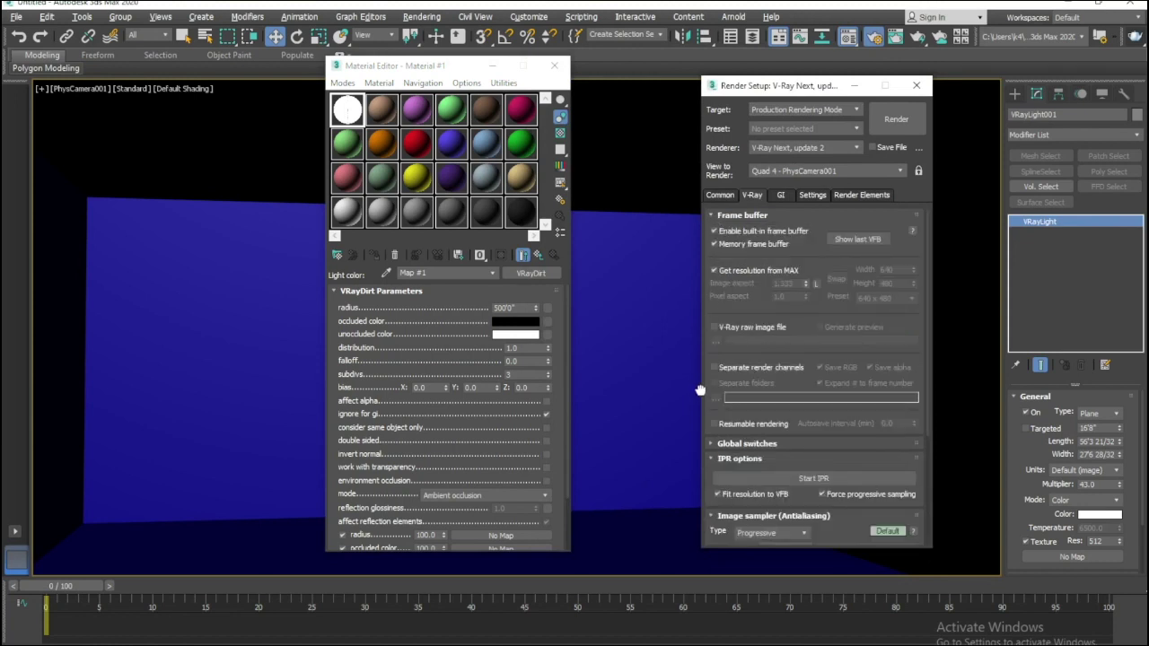
pyautogui.click(718, 197)
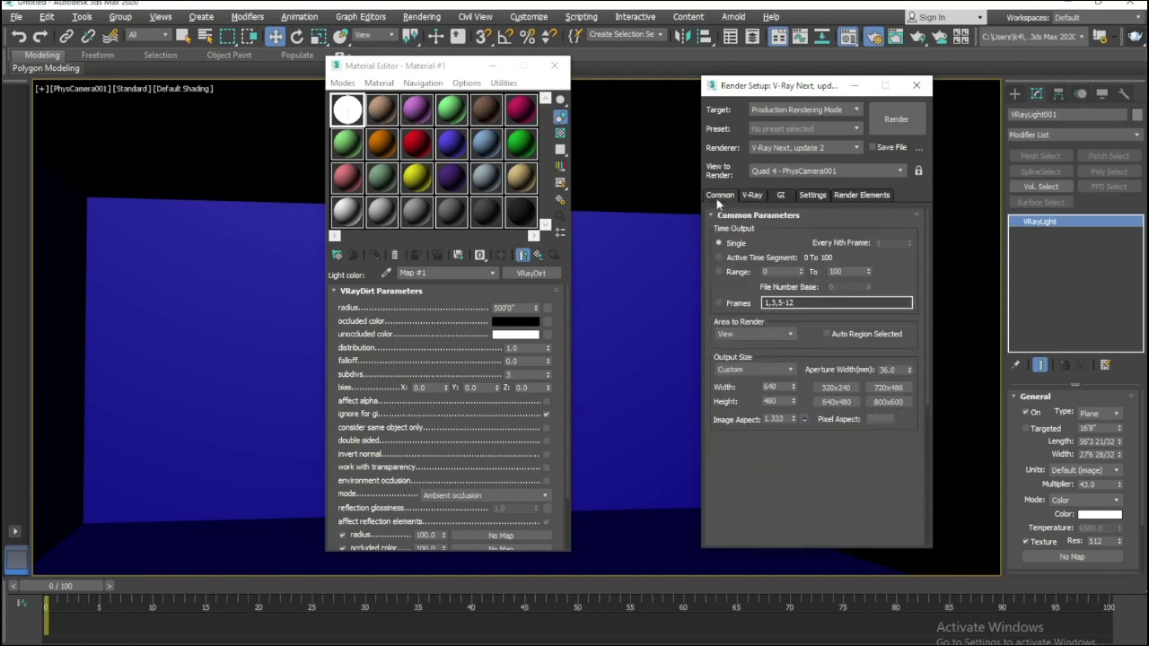
pyautogui.click(752, 195)
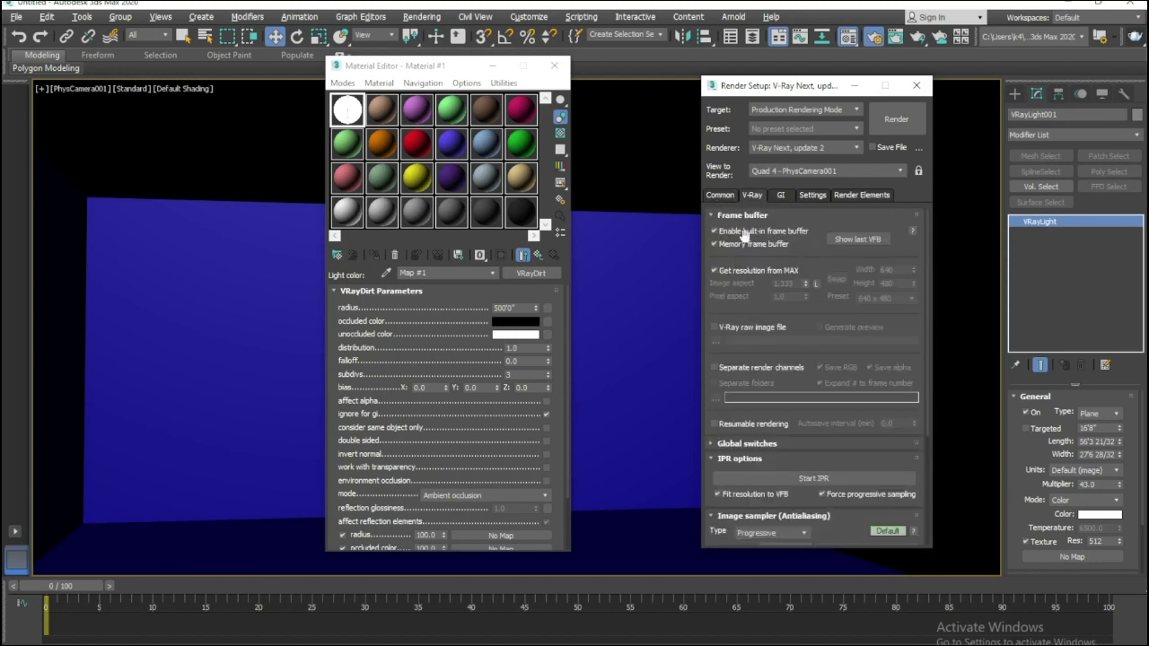
pyautogui.click(714, 217)
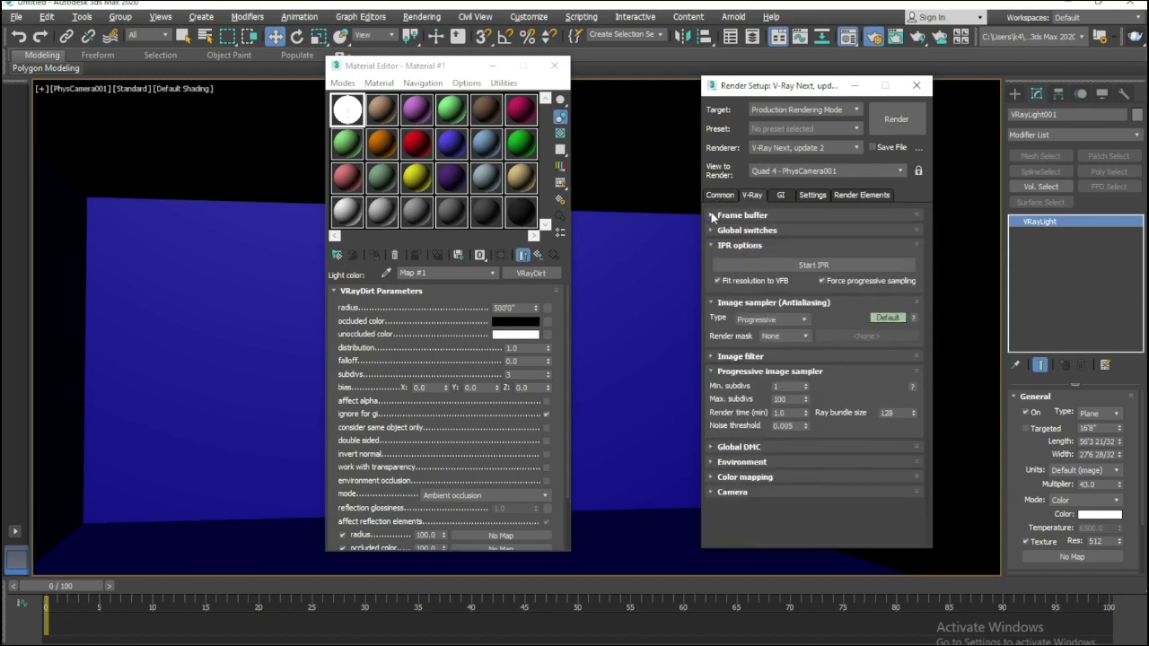
pyautogui.click(887, 320)
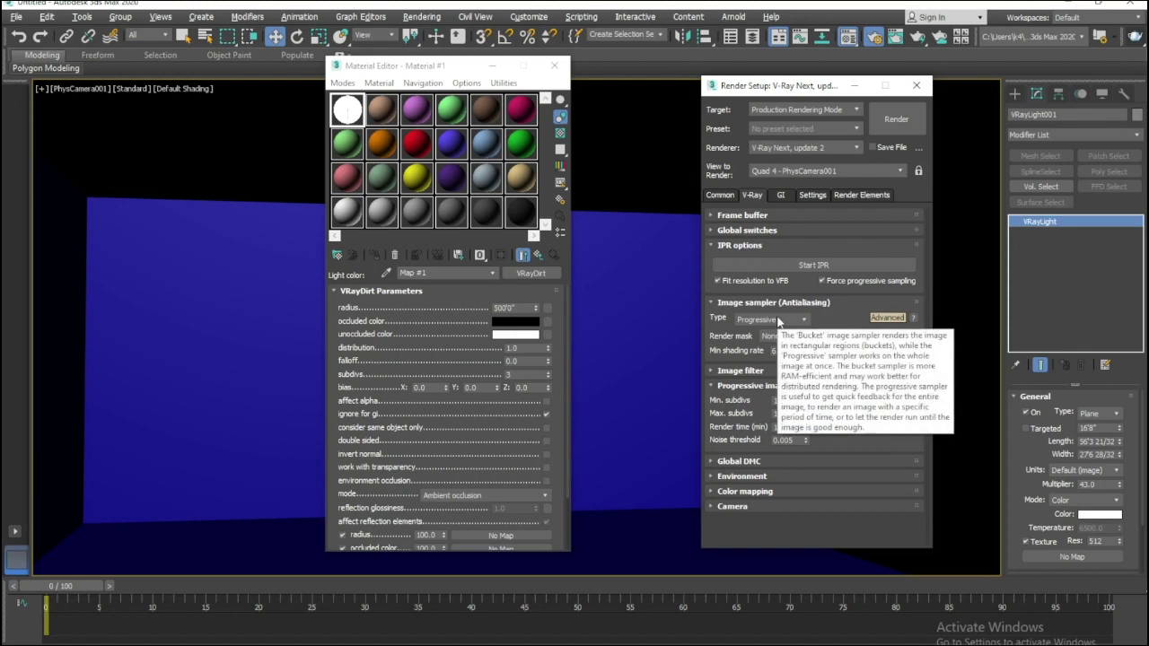
# Enable Override mtl in Global switches using an instance of Material #1, then test-render.
pyautogui.click(715, 231)
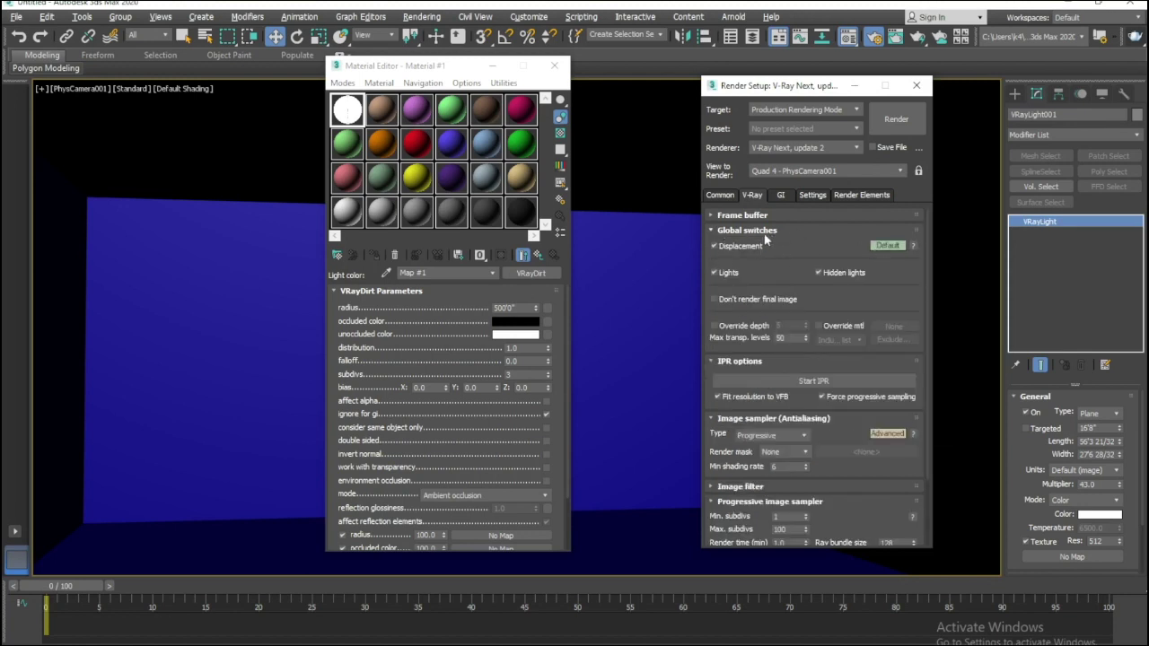
pyautogui.click(886, 246)
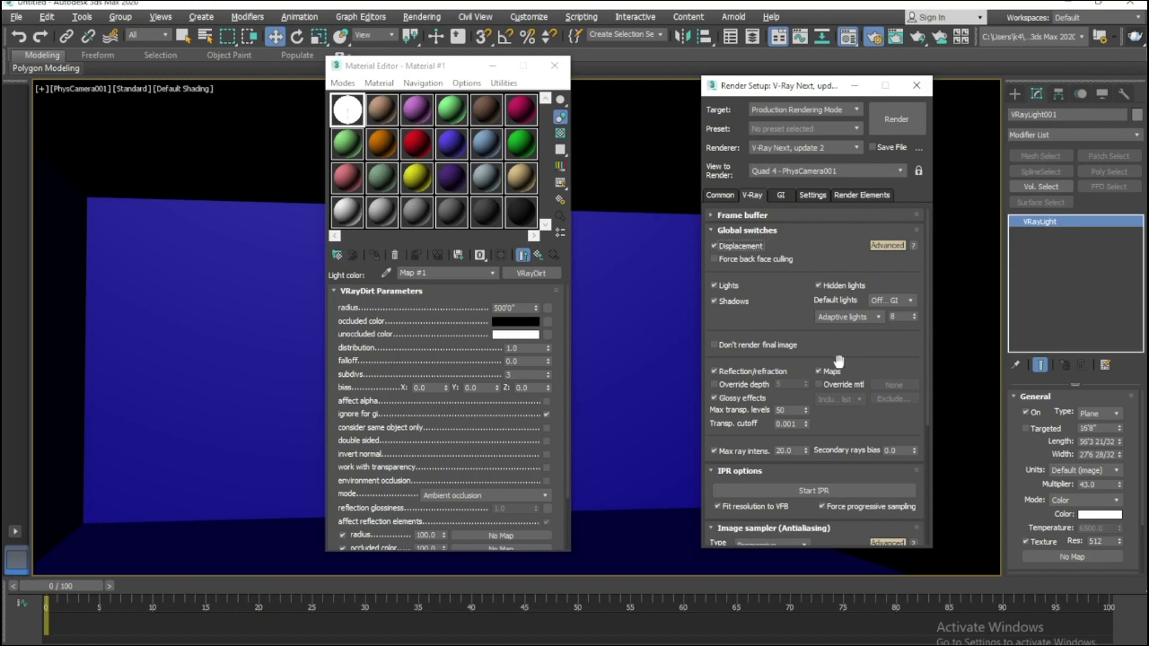
pyautogui.click(819, 384)
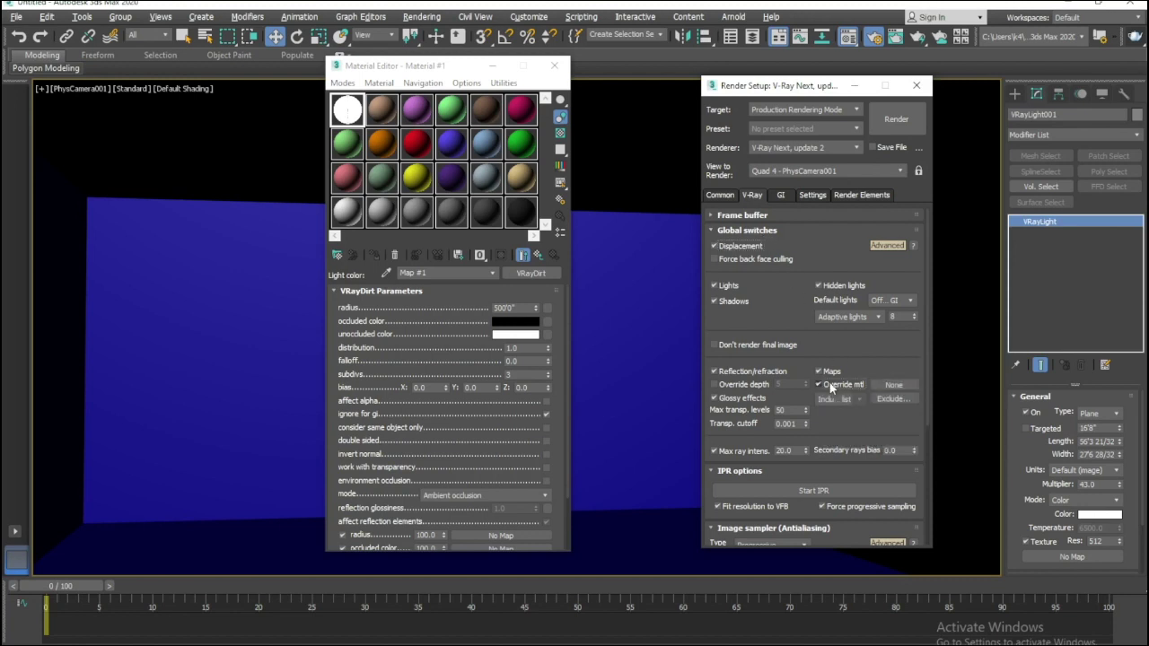
pyautogui.click(349, 114)
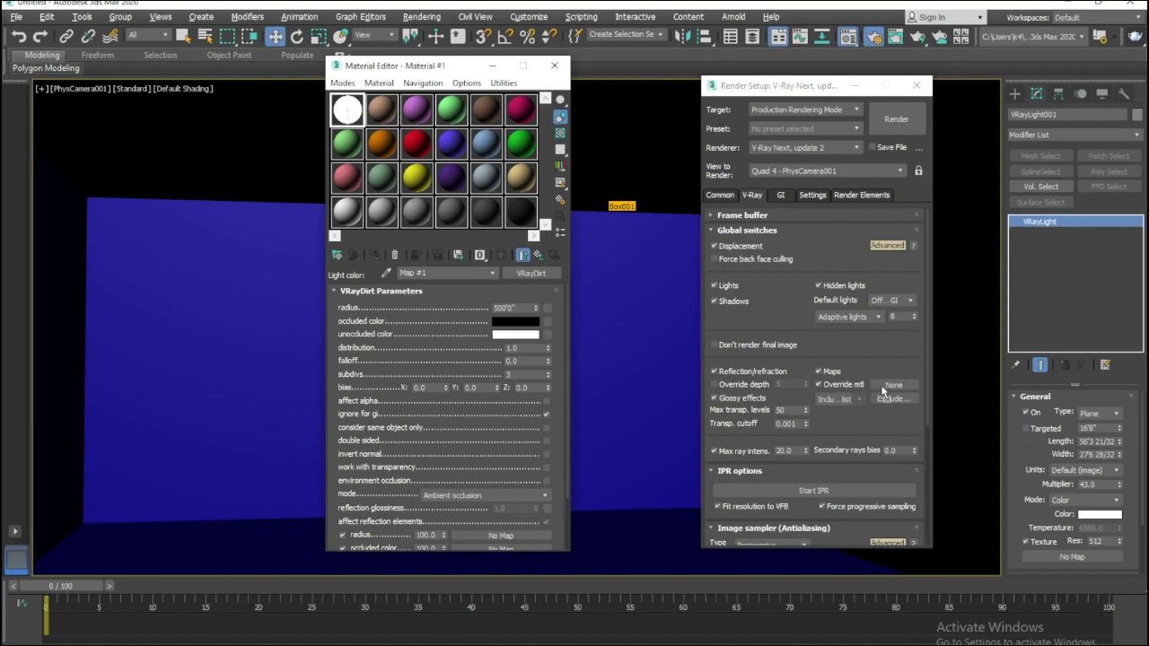
pyautogui.moveTo(882, 389); pyautogui.dragTo(882, 389)
pyautogui.click(787, 362)
pyautogui.click(904, 123)
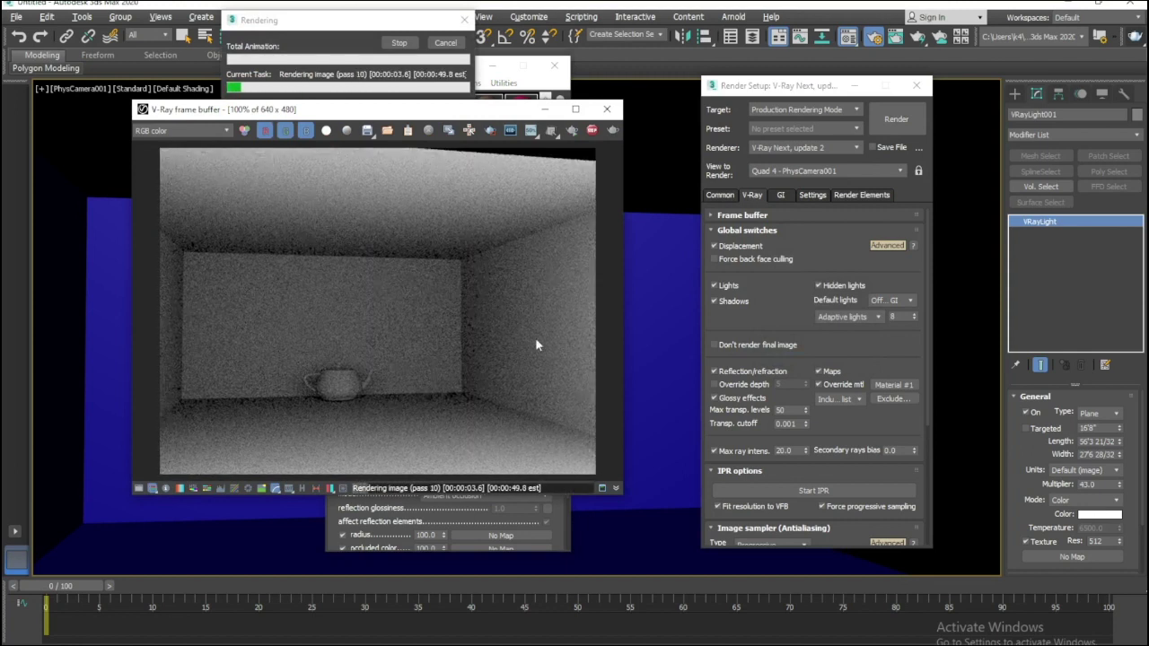
pyautogui.click(607, 109)
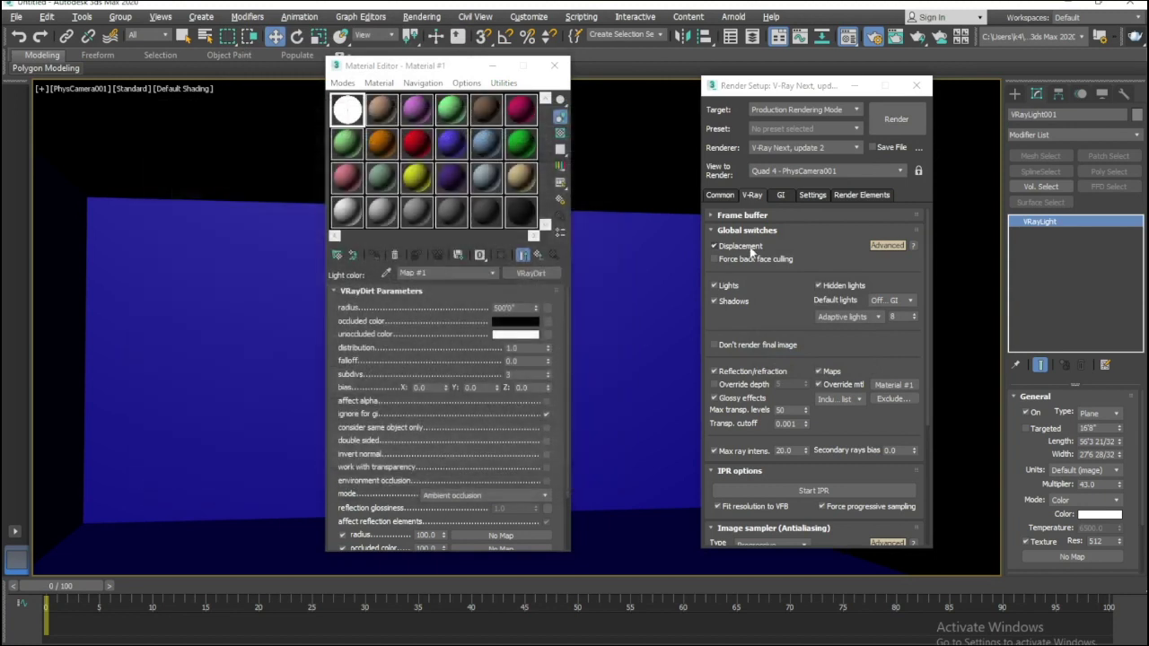
# Turn on V-Ray GI ambient occlusion at 0.8, radius 0'10", and render a test.
pyautogui.click(783, 196)
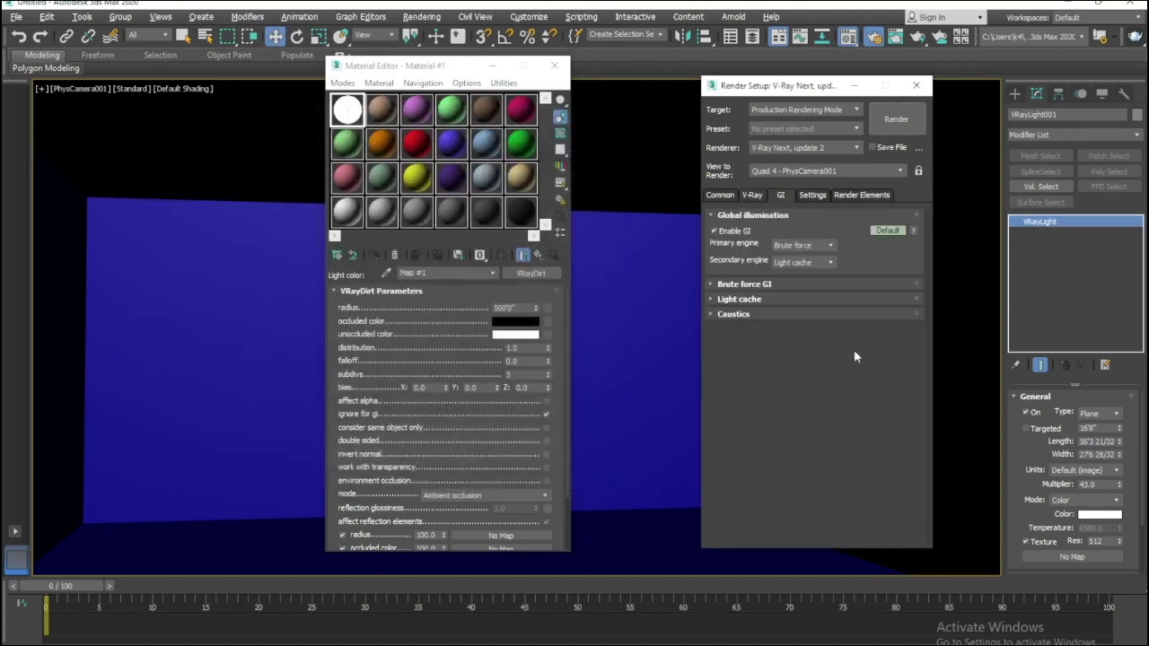
pyautogui.click(886, 230)
pyautogui.click(890, 232)
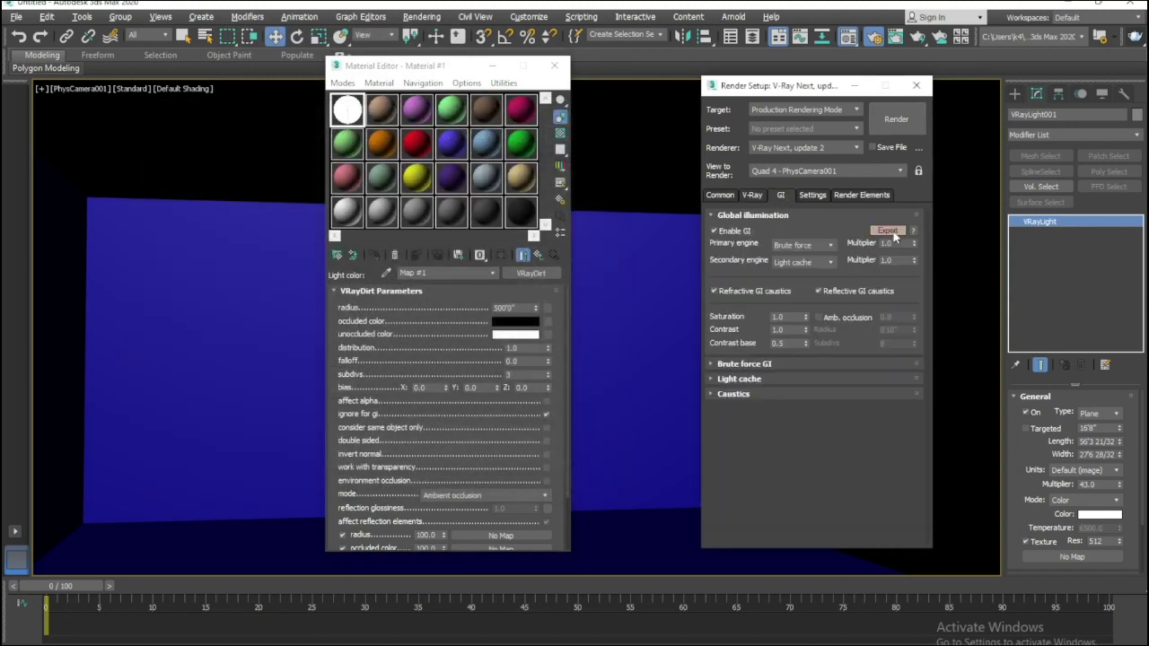
pyautogui.click(890, 231)
pyautogui.click(889, 230)
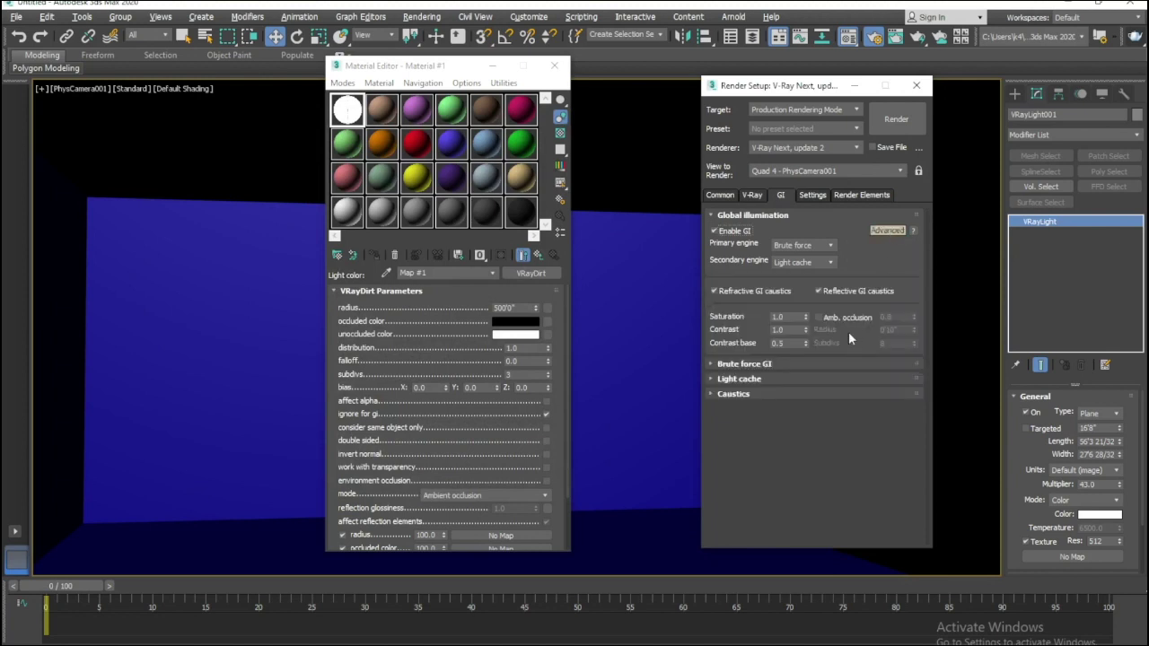
pyautogui.click(818, 319)
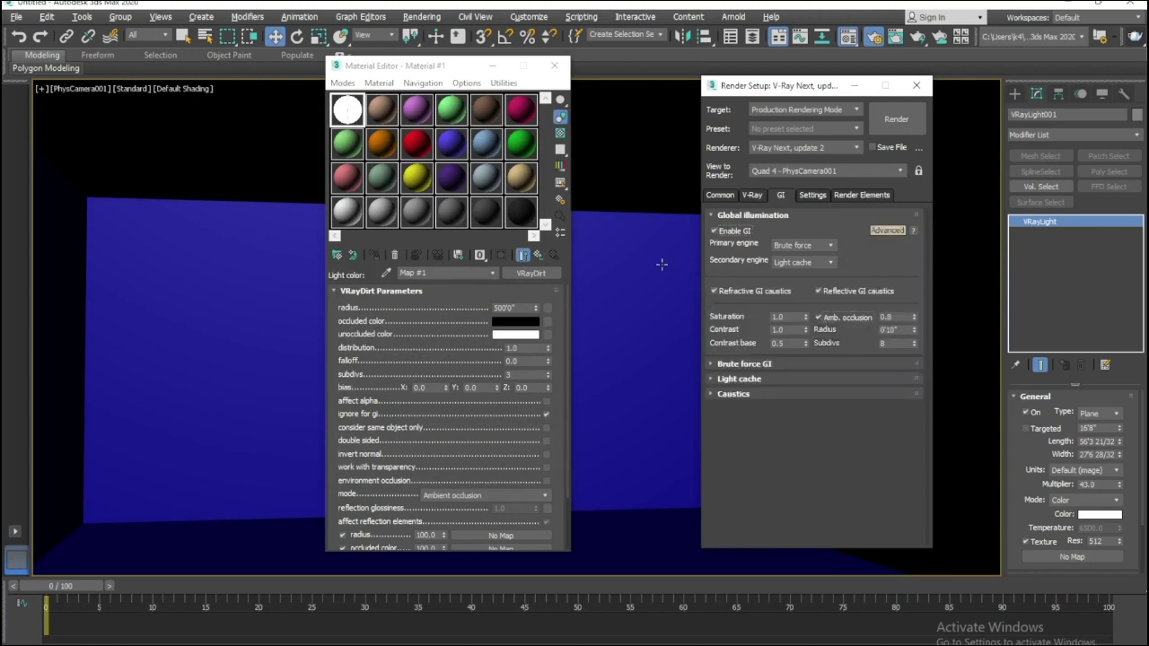
pyautogui.click(1136, 38)
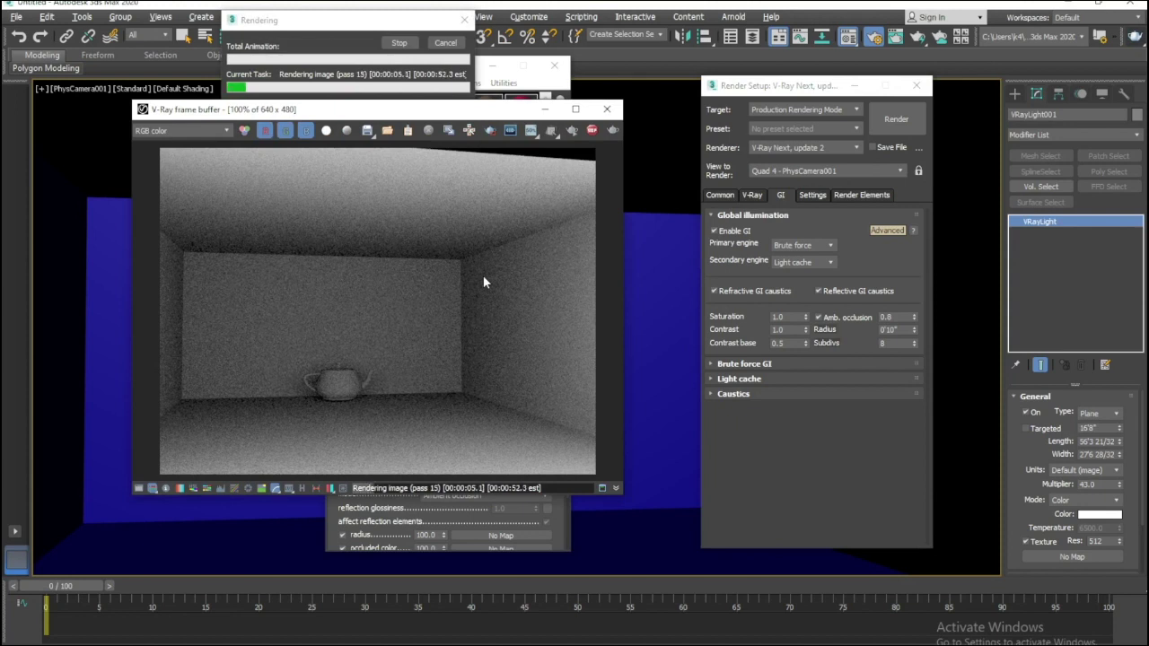
# Try a VRayDirt radius of 5, then settle on 10'0" and render the white clay room.
pyautogui.click(607, 109)
pyautogui.moveTo(526, 308); pyautogui.dragTo(333, 306)
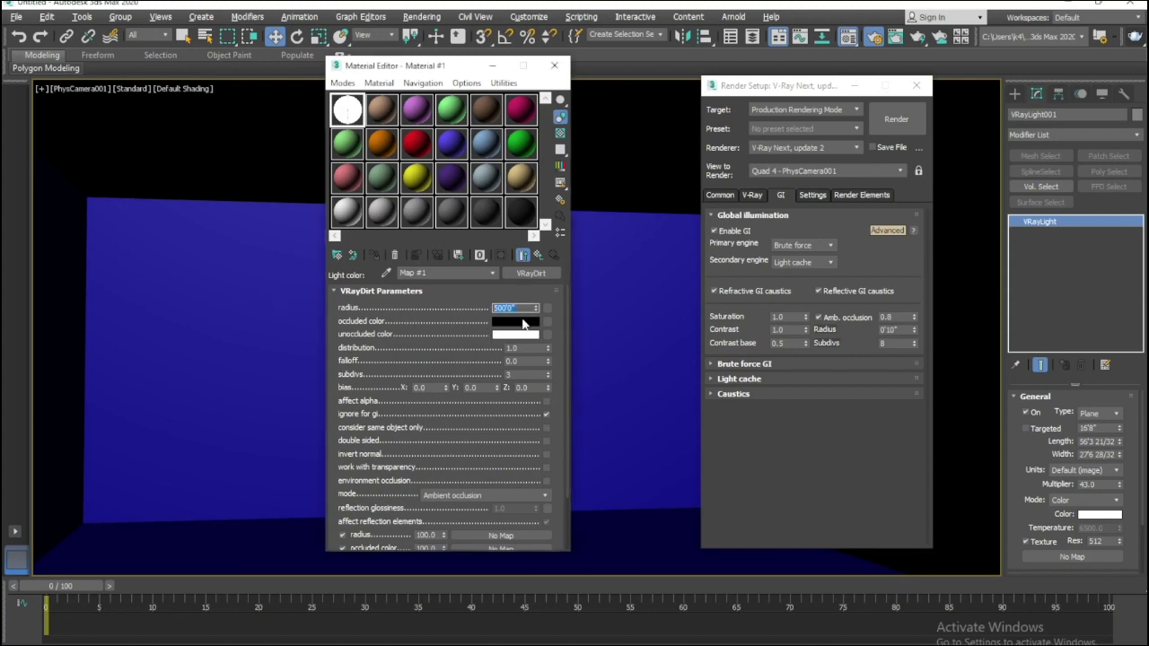
pyautogui.write('5')
pyautogui.hotkey('shift', 'q')
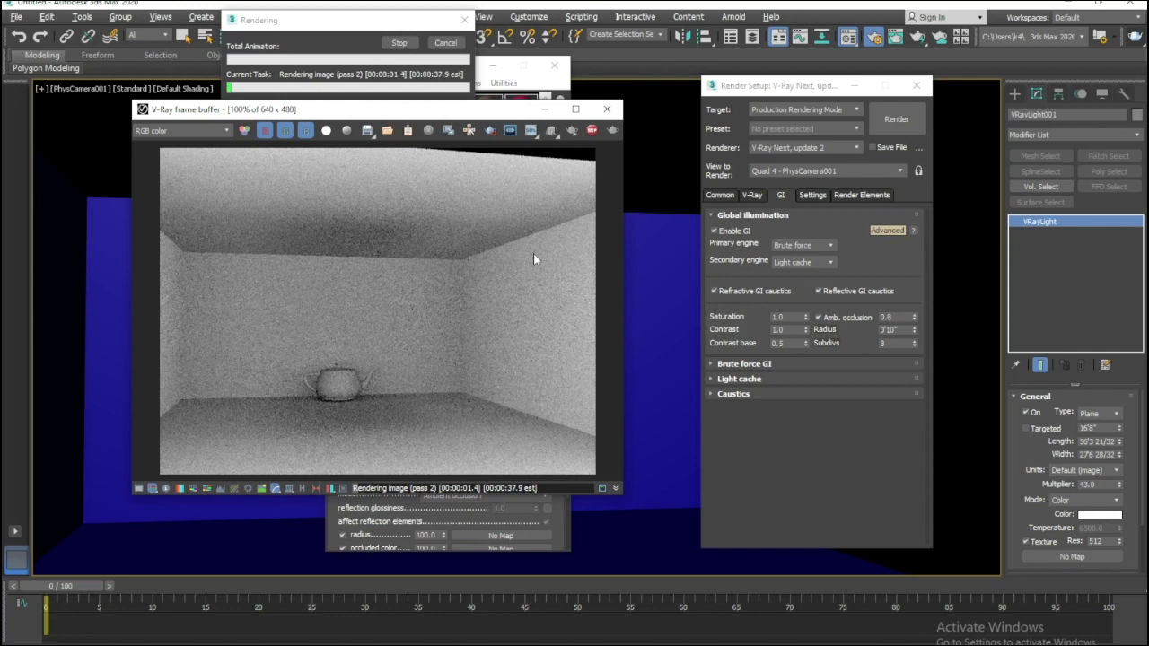
pyautogui.press('Escape')
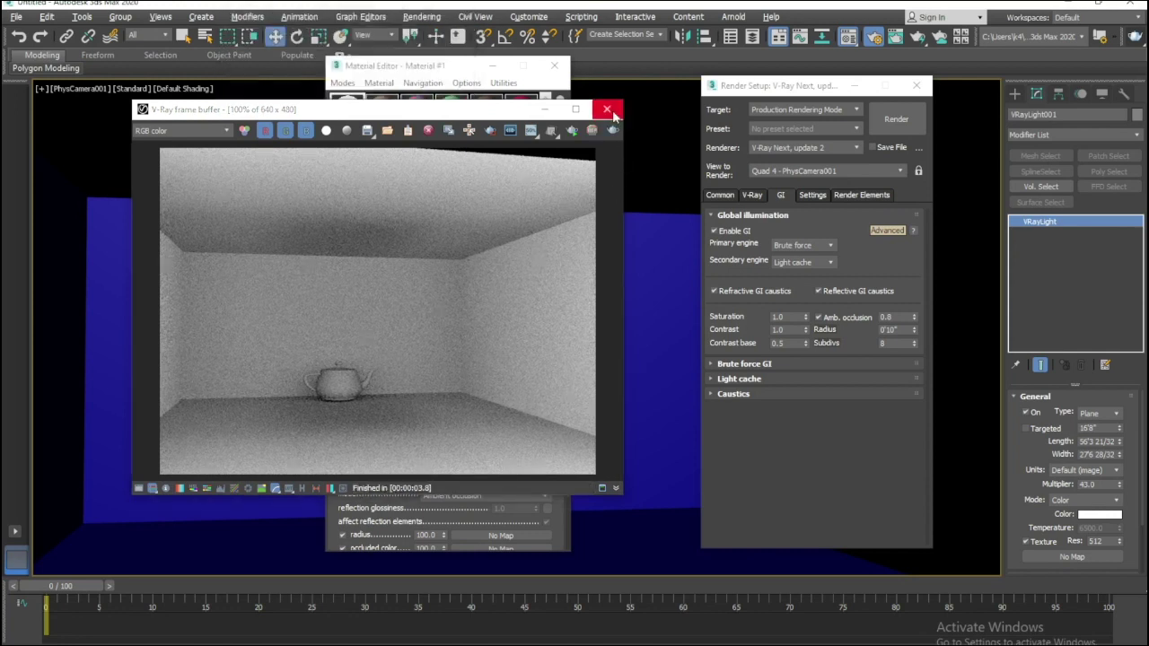
pyautogui.click(607, 109)
pyautogui.doubleClick(513, 306)
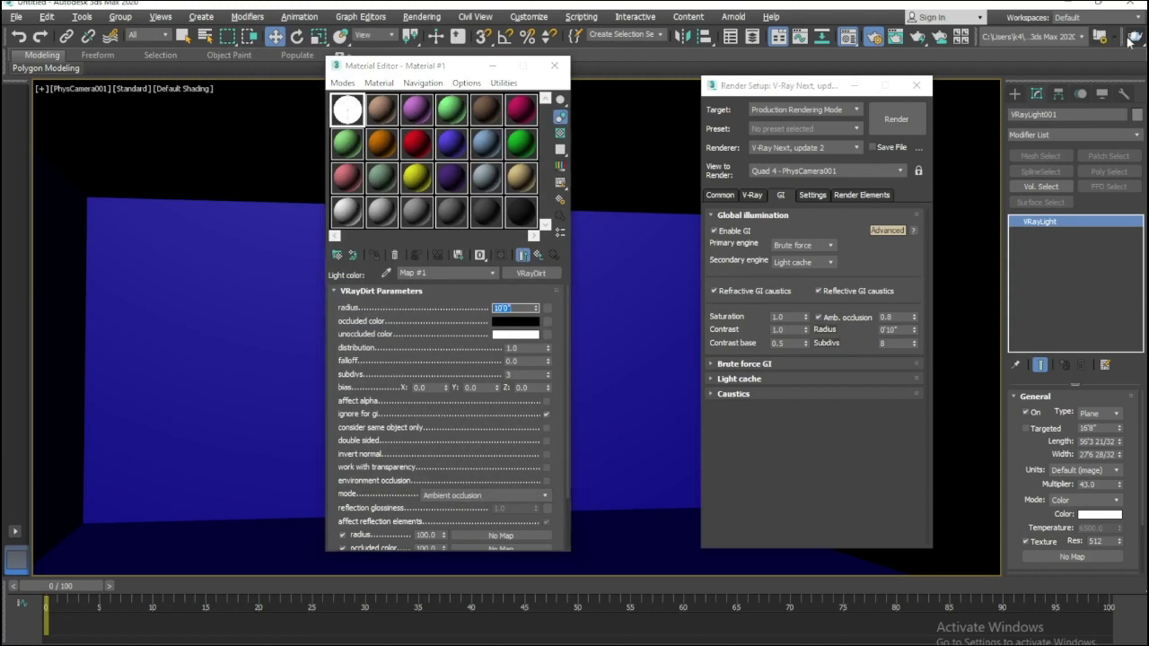
pyautogui.hotkey('shift', 'q')
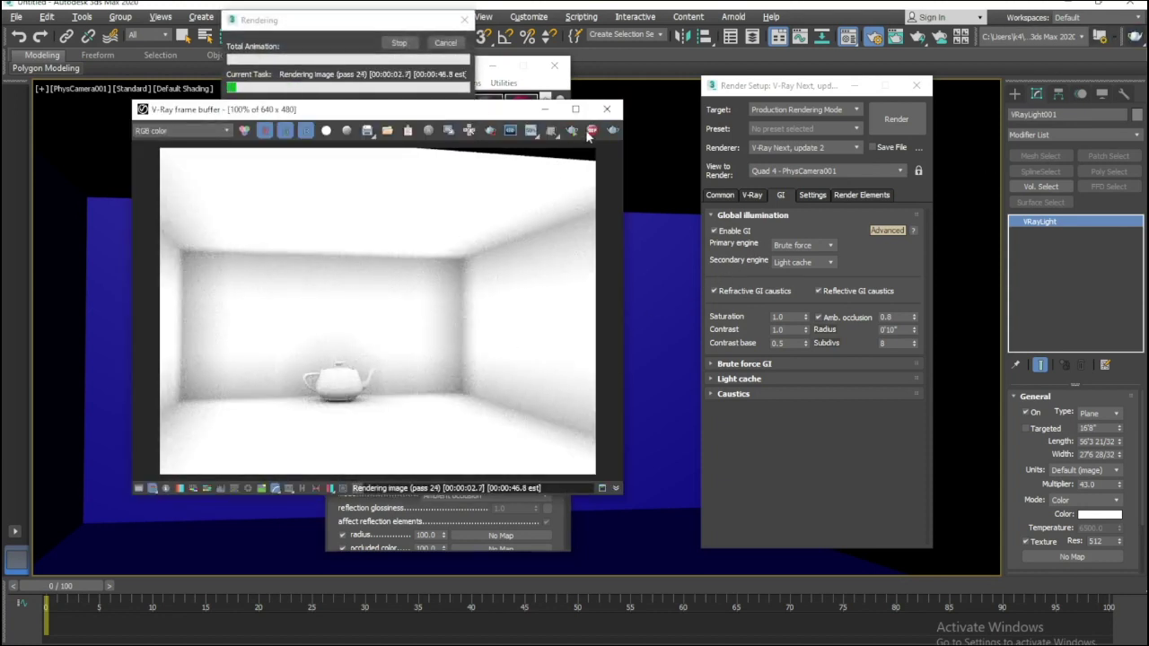
pyautogui.click(607, 110)
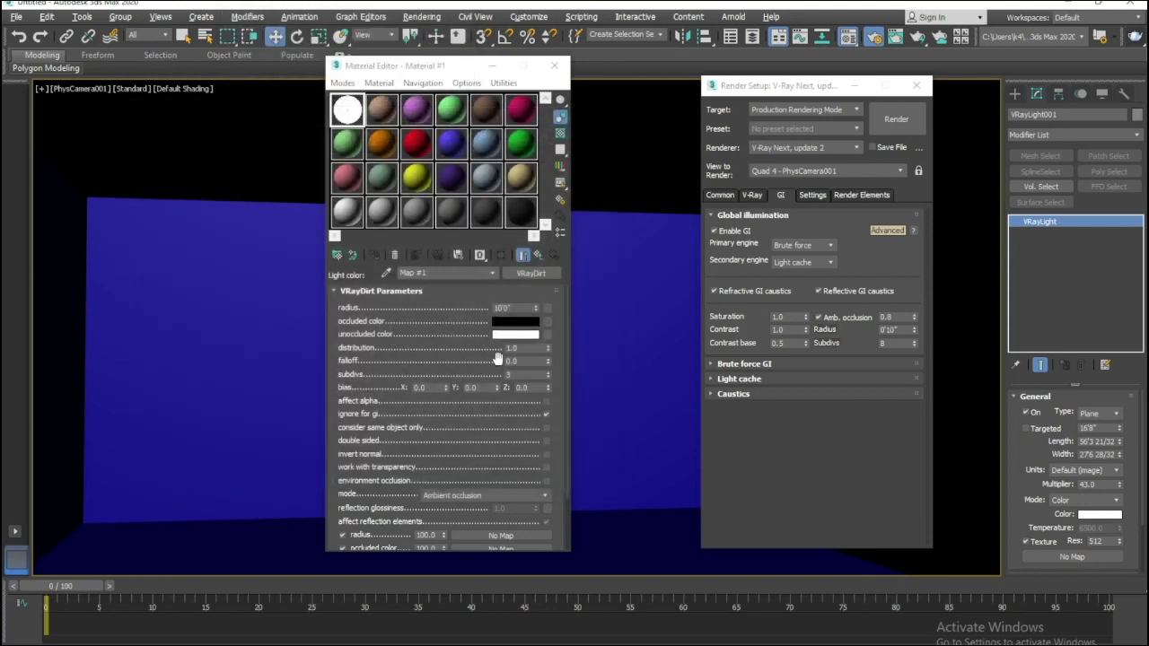
# Test VRayDirt falloff 1, then render with falloff 0.2 and close the Material Editor.
pyautogui.moveTo(533, 362); pyautogui.dragTo(412, 362)
pyautogui.write('1')
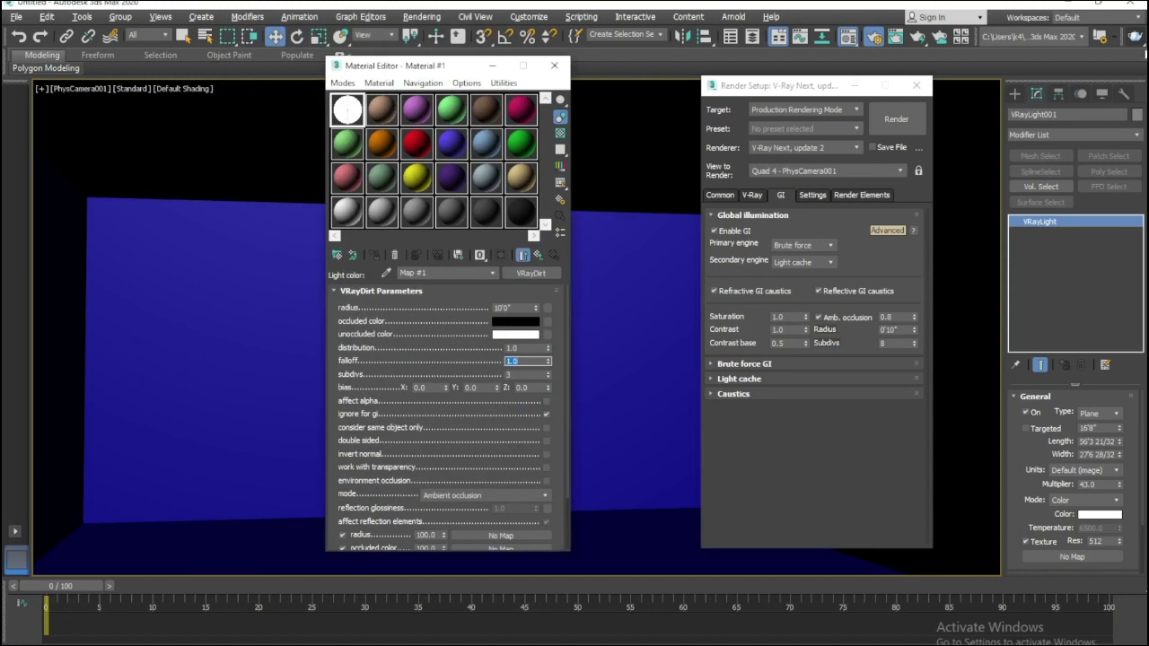
pyautogui.click(1135, 36)
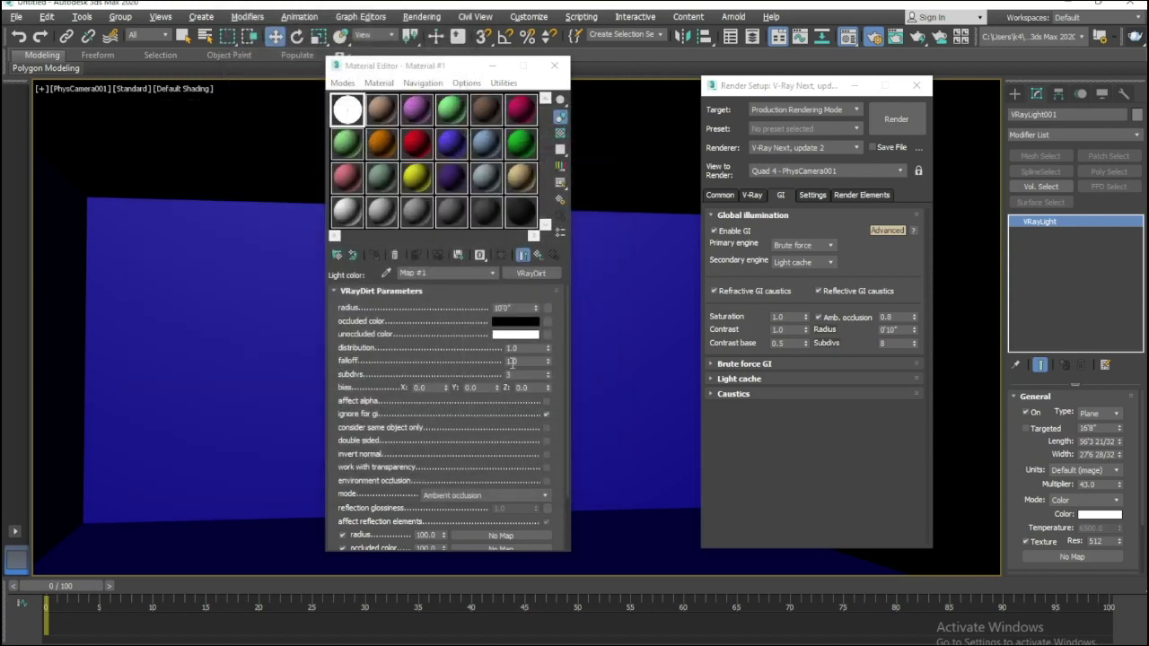
pyautogui.moveTo(523, 364); pyautogui.dragTo(324, 359)
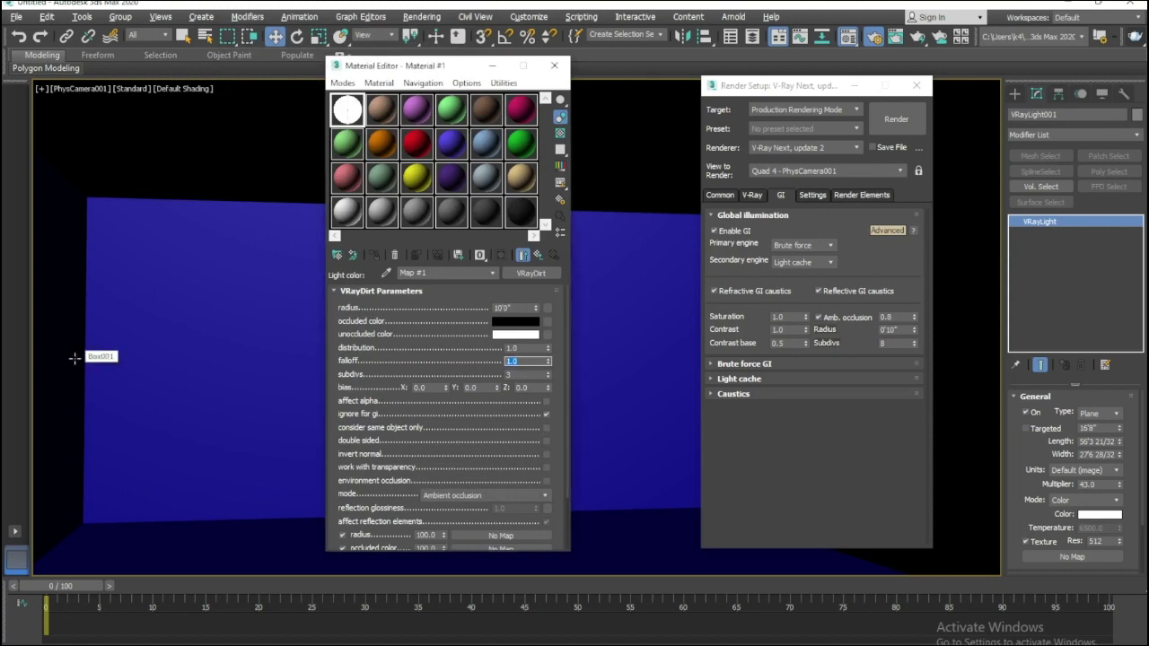
pyautogui.write('2')
pyautogui.click(1136, 38)
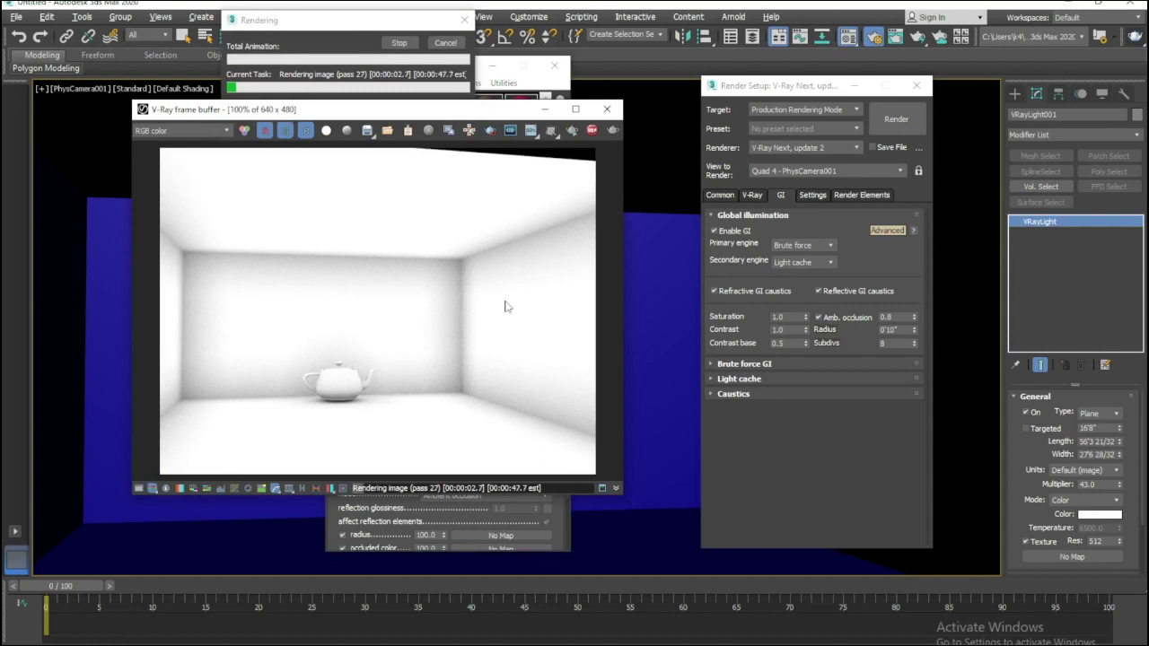
pyautogui.click(606, 109)
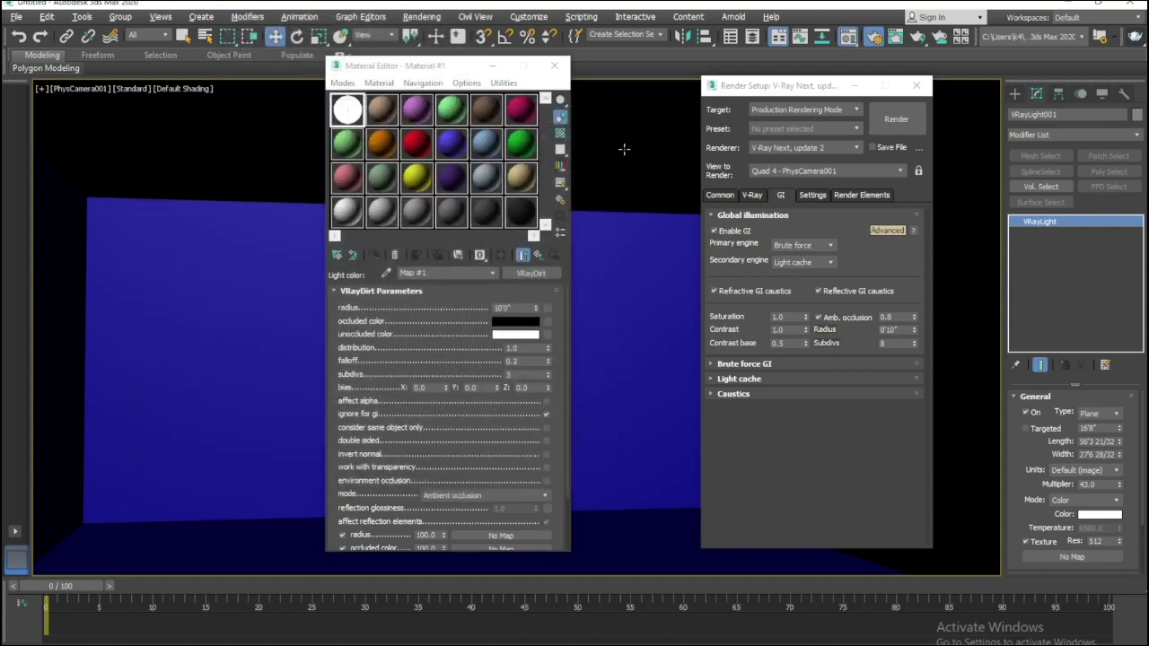
pyautogui.click(554, 66)
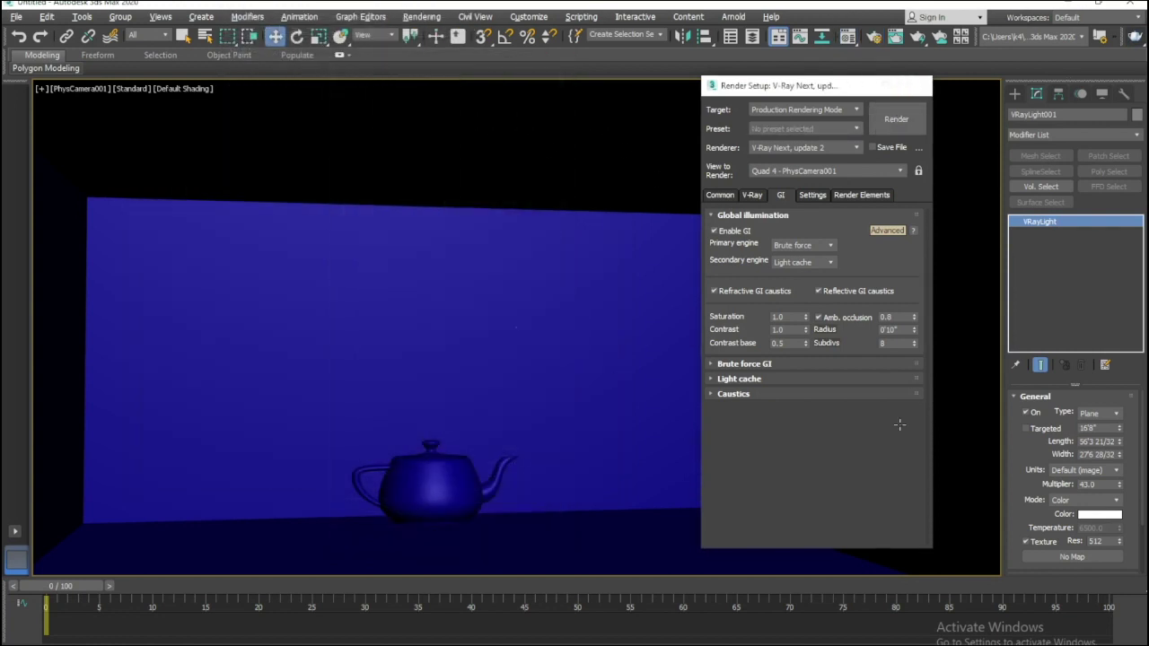
# Close the Render Setup window with F10.
pyautogui.press('F10')
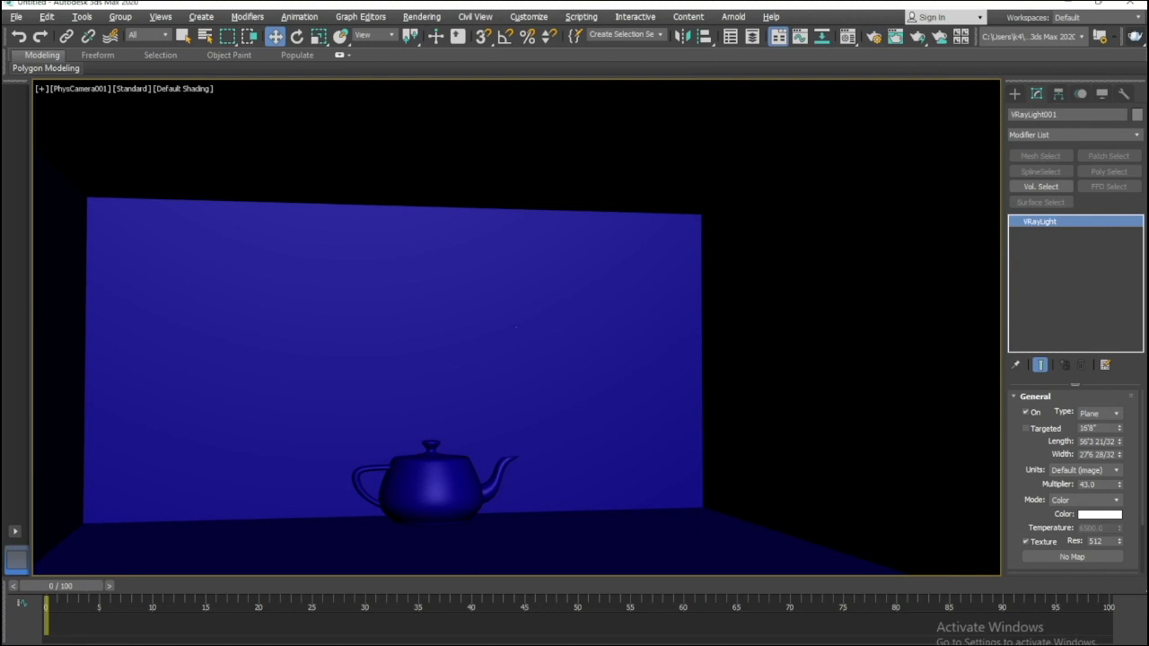